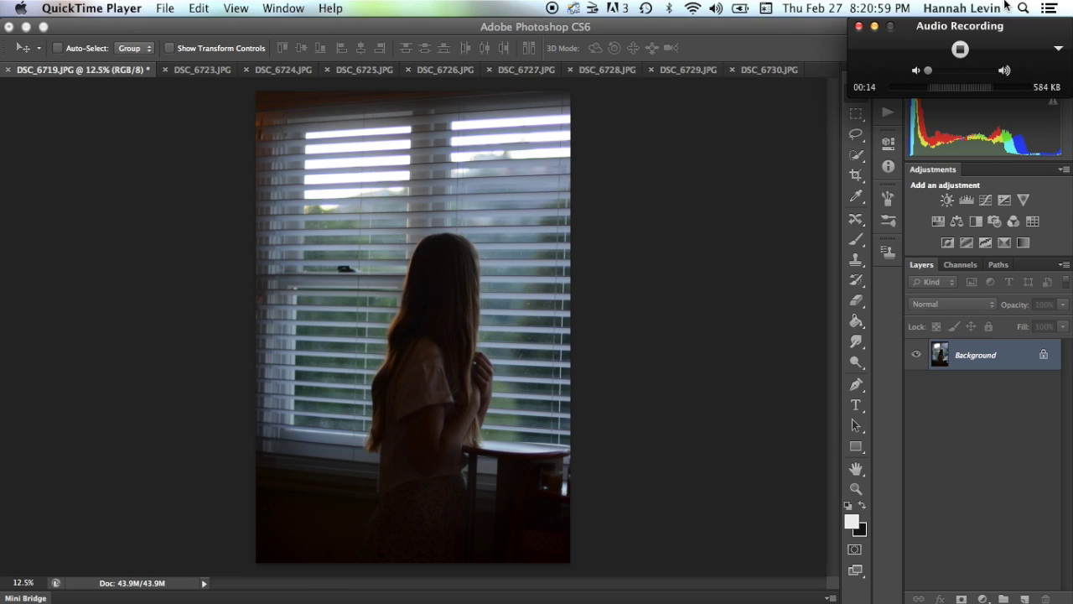
Look over the open photos DSC_6723 and DSC_6724 and return to DSC_6719.
click(732, 223)
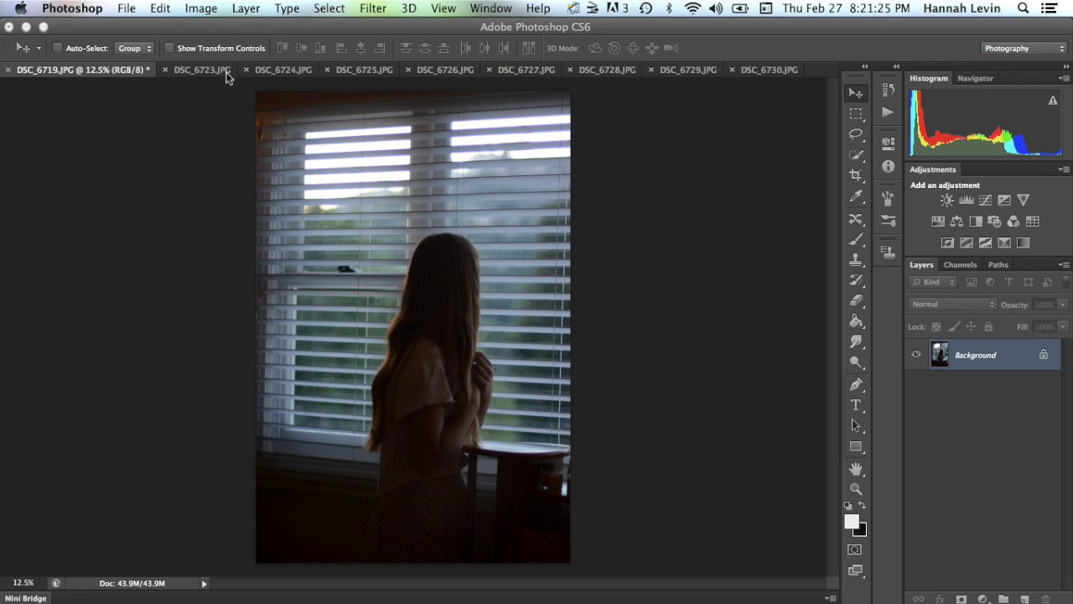
mouse_move(847, 600)
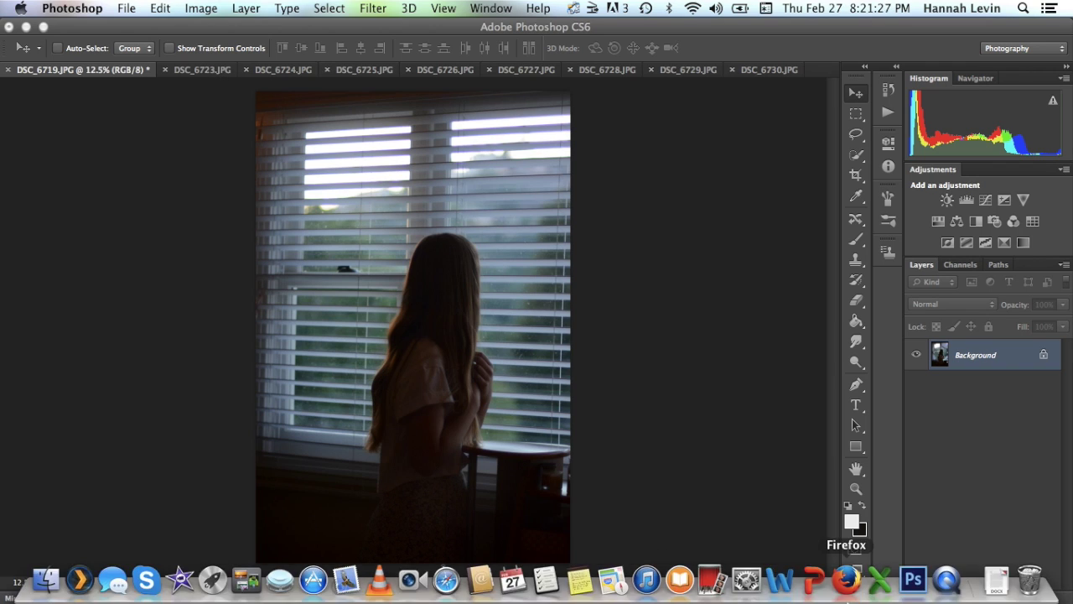
click(946, 581)
click(927, 586)
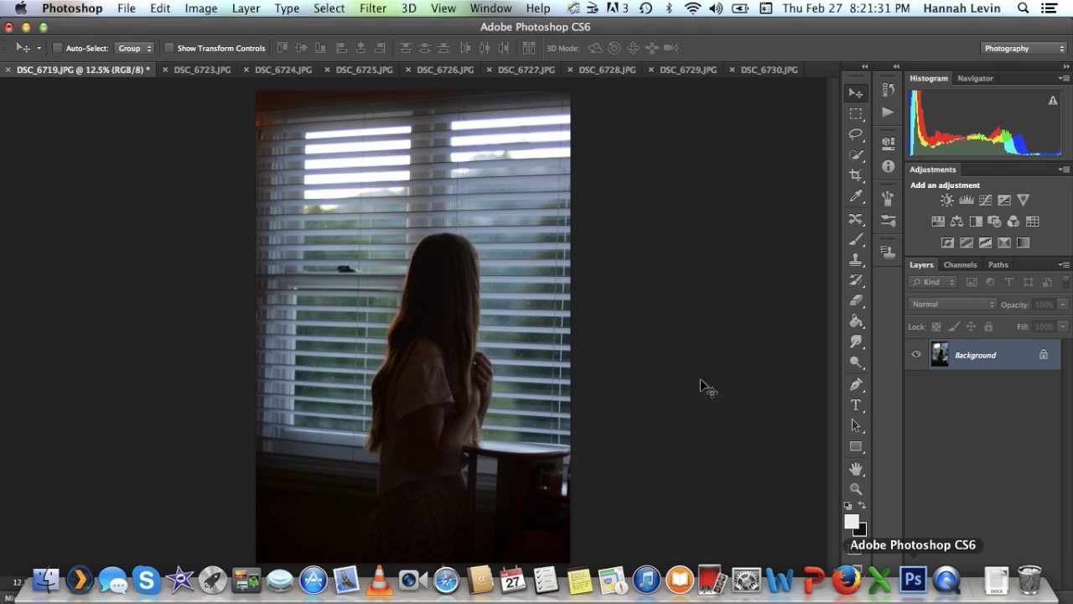
click(219, 72)
click(271, 70)
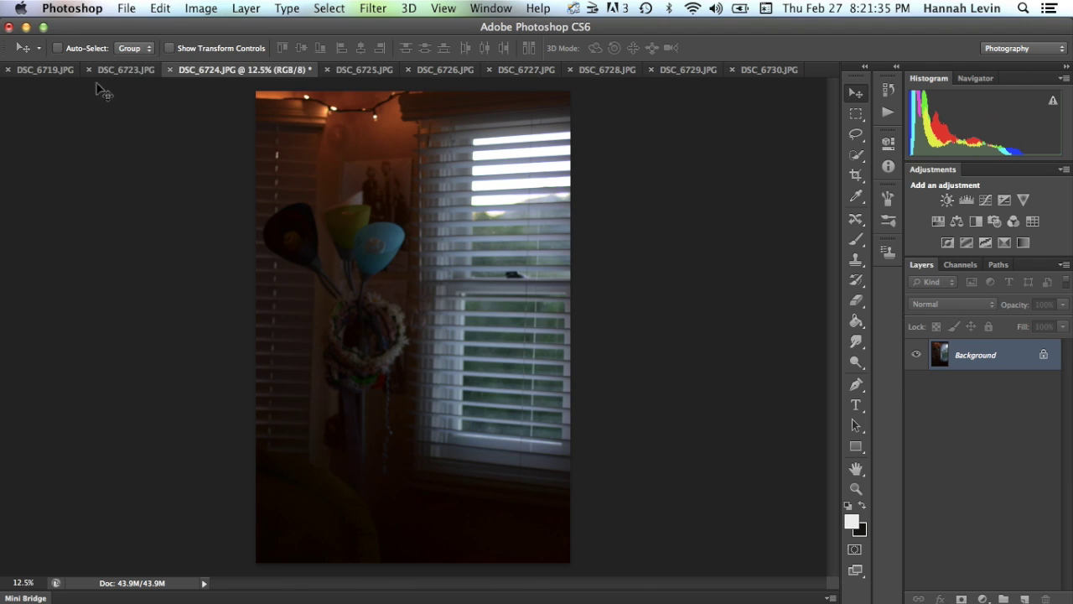
click(40, 71)
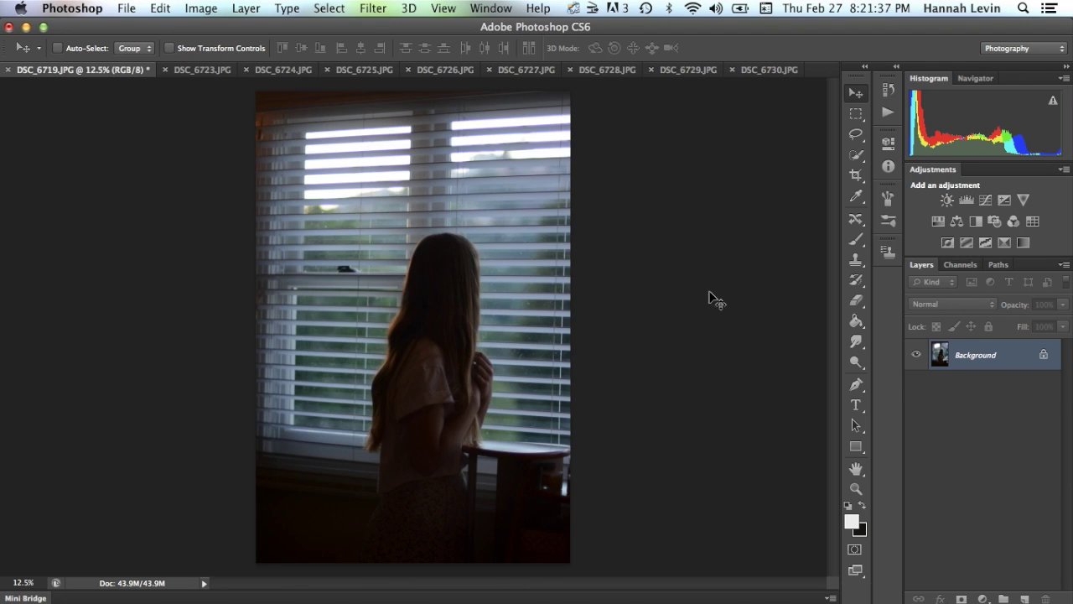
Extend the DSC_6719 canvas well beyond the photo's right, top and left edges with the Crop tool and apply it.
click(856, 176)
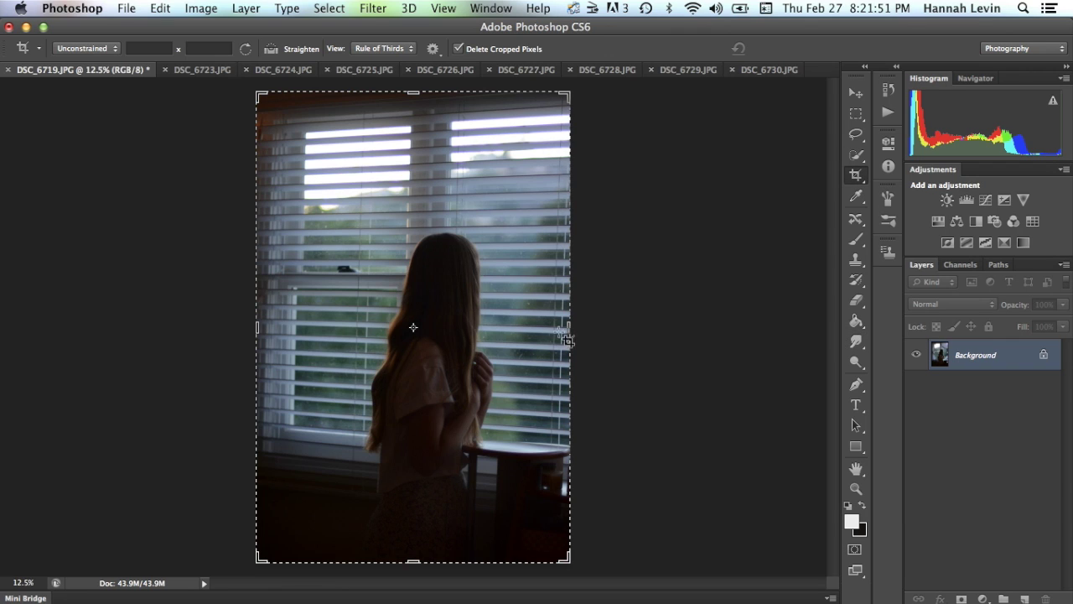
drag(569, 326, 754, 303)
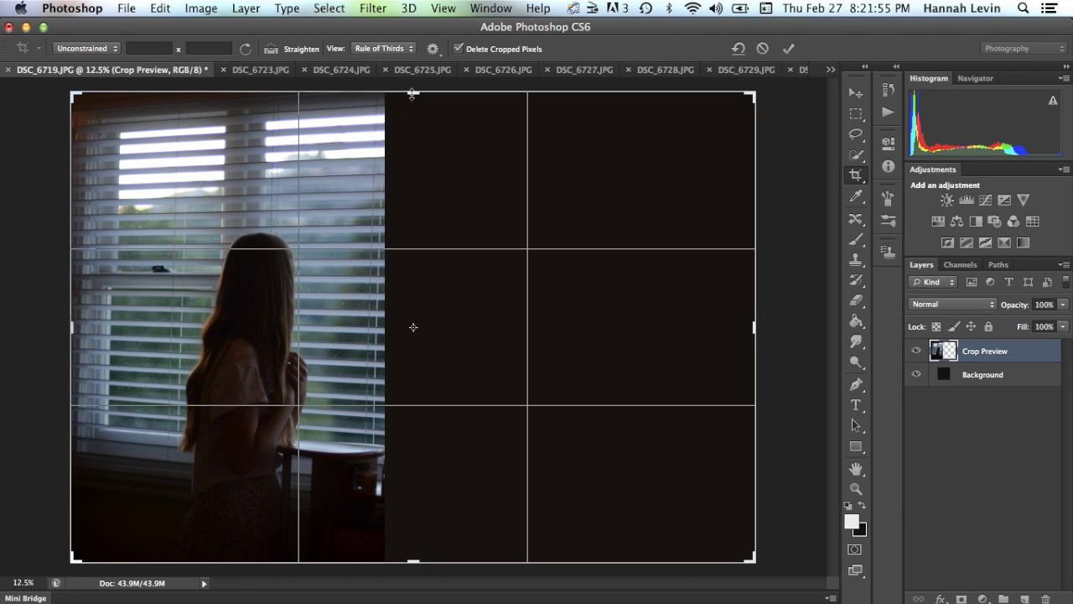
mouse_move(414, 92)
mouse_down()
mouse_move(410, 47)
mouse_move(410, 89)
mouse_up()
scroll(398, 273, down, 5)
scroll(398, 273, left, 3)
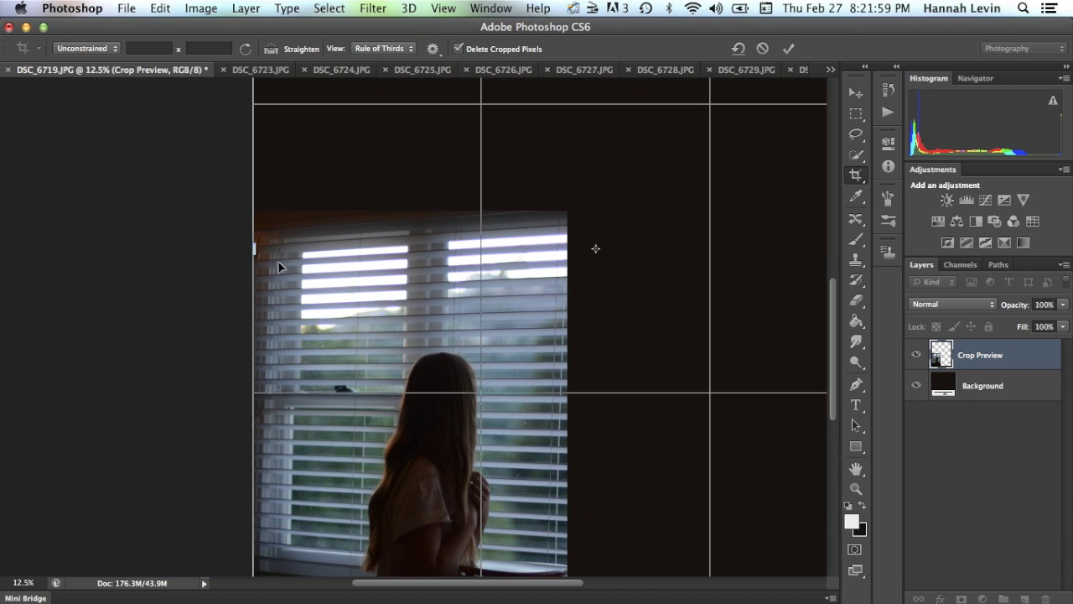
drag(250, 248, 70, 242)
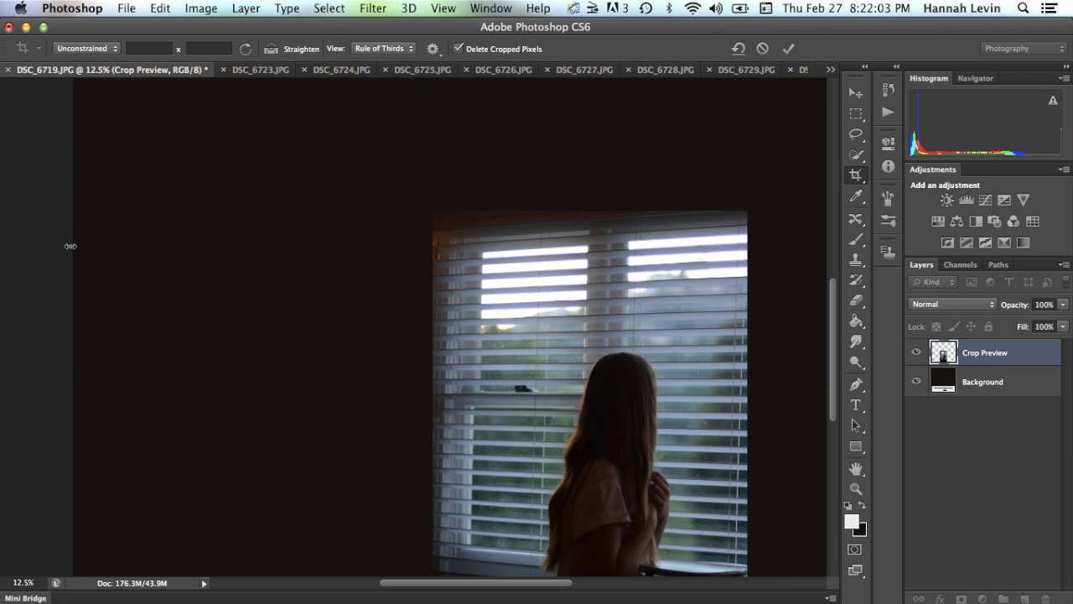
key(Return)
scroll(412, 426, down, 5)
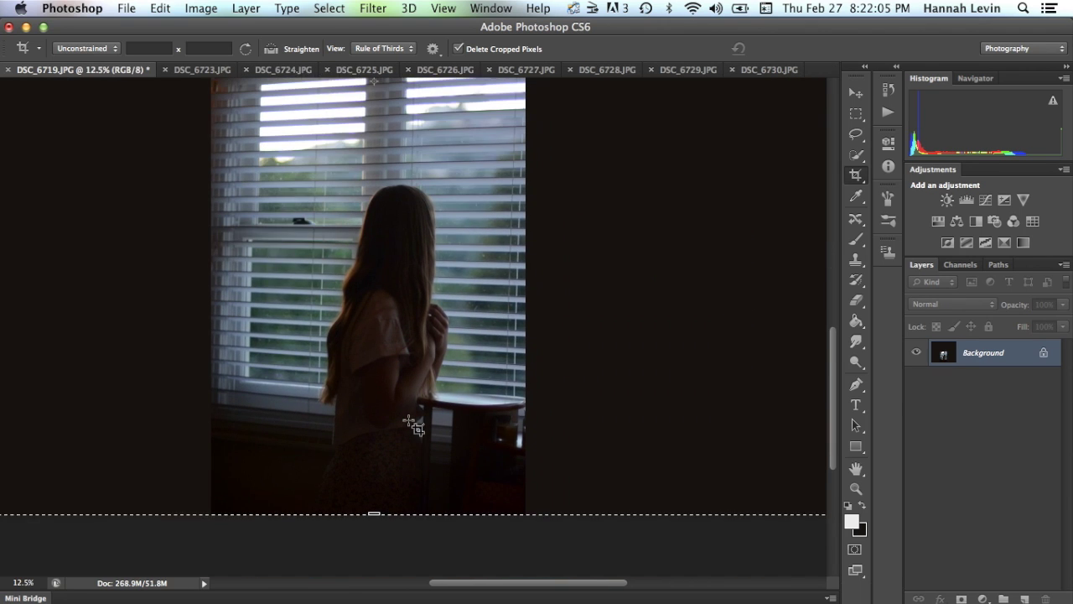
Compare the DSC_6723 window photo with the enlarged DSC_6719 image.
click(202, 70)
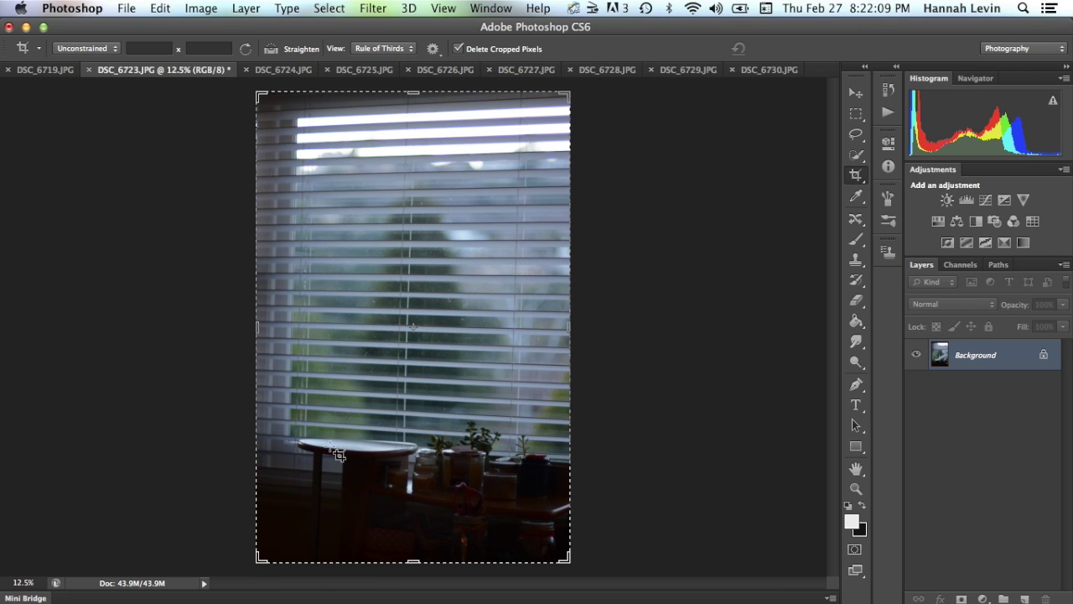
click(59, 70)
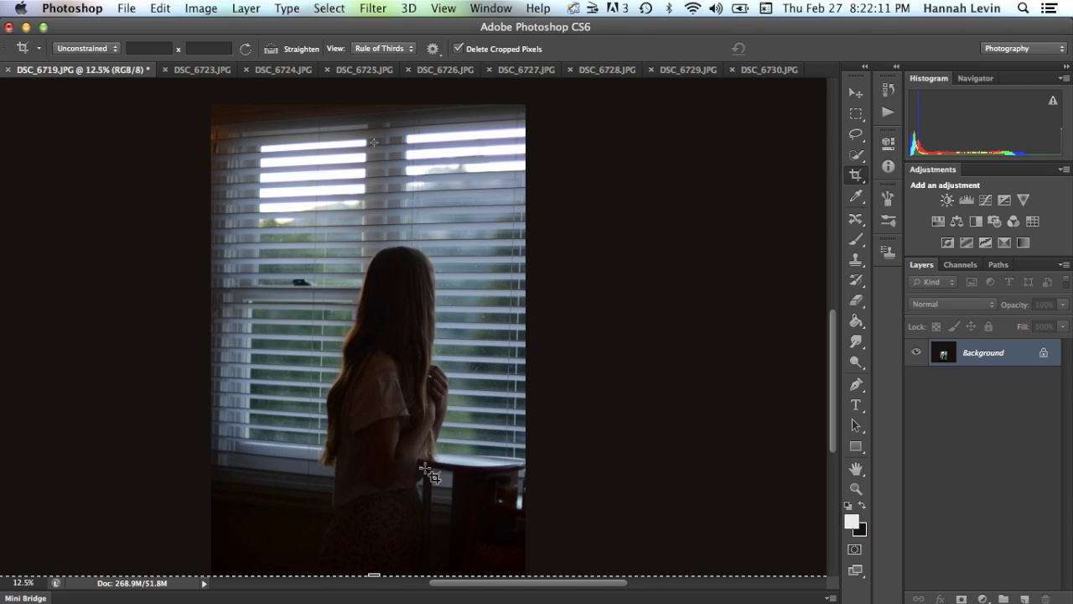
click(218, 73)
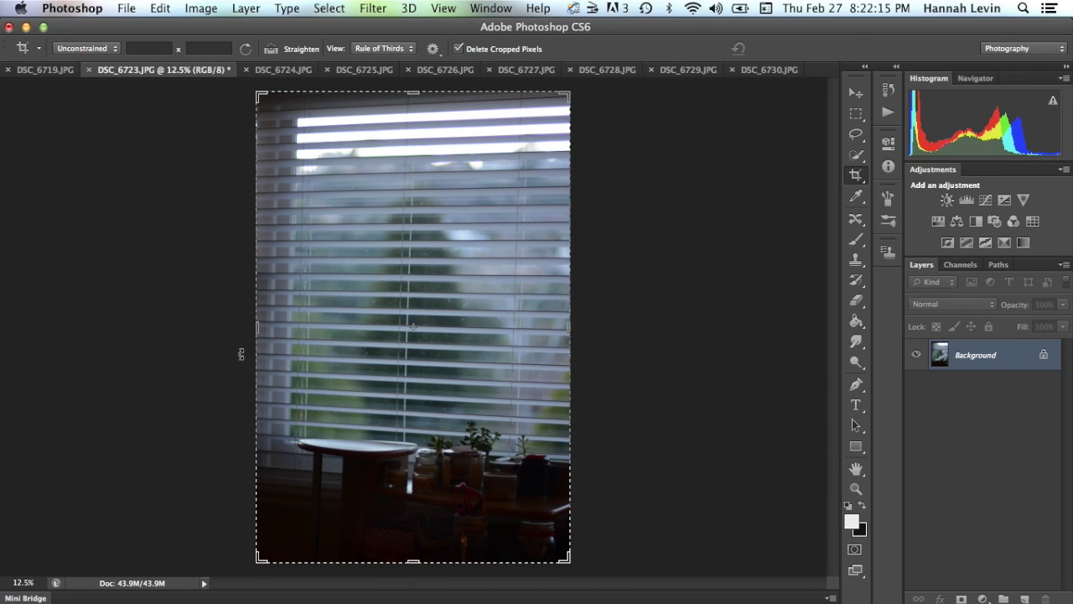
click(57, 71)
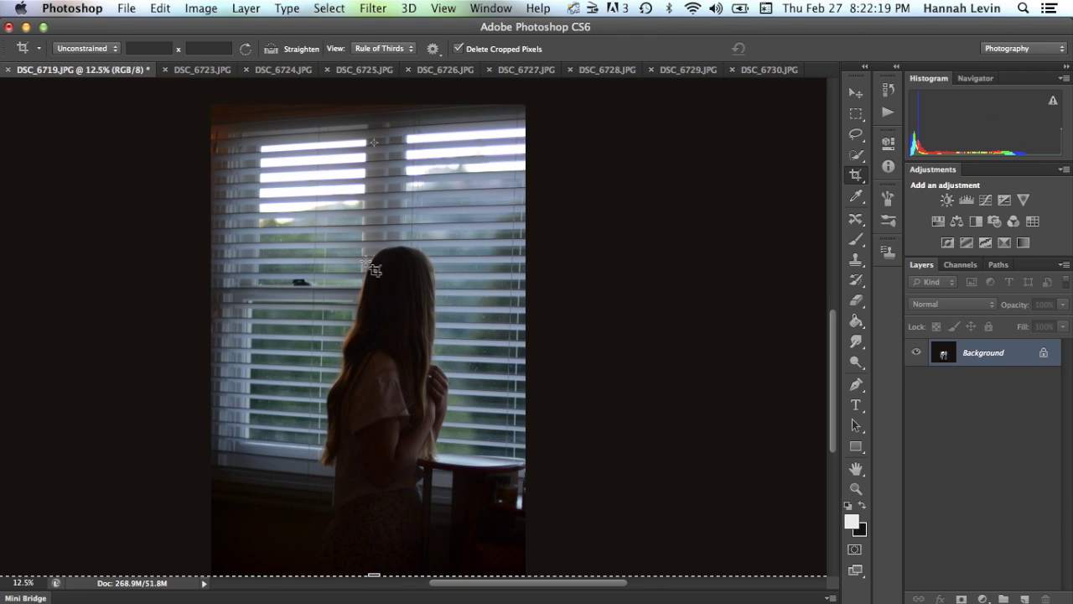
scroll(623, 324, down, 2)
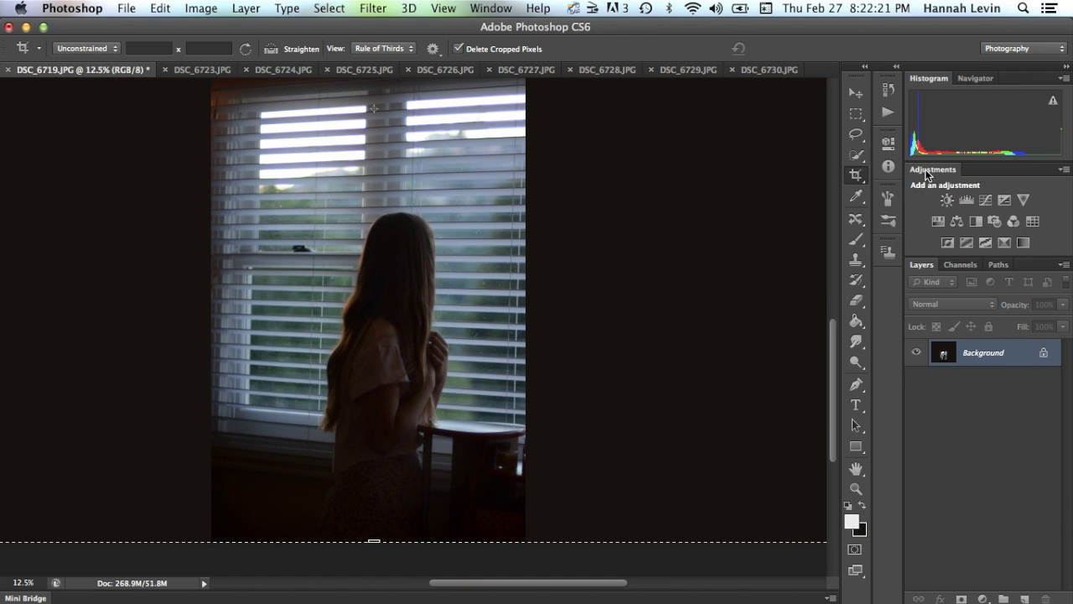
Bring the DSC_6723 photo into the DSC_6719 document as a new layer using the Move tool.
click(856, 93)
click(201, 70)
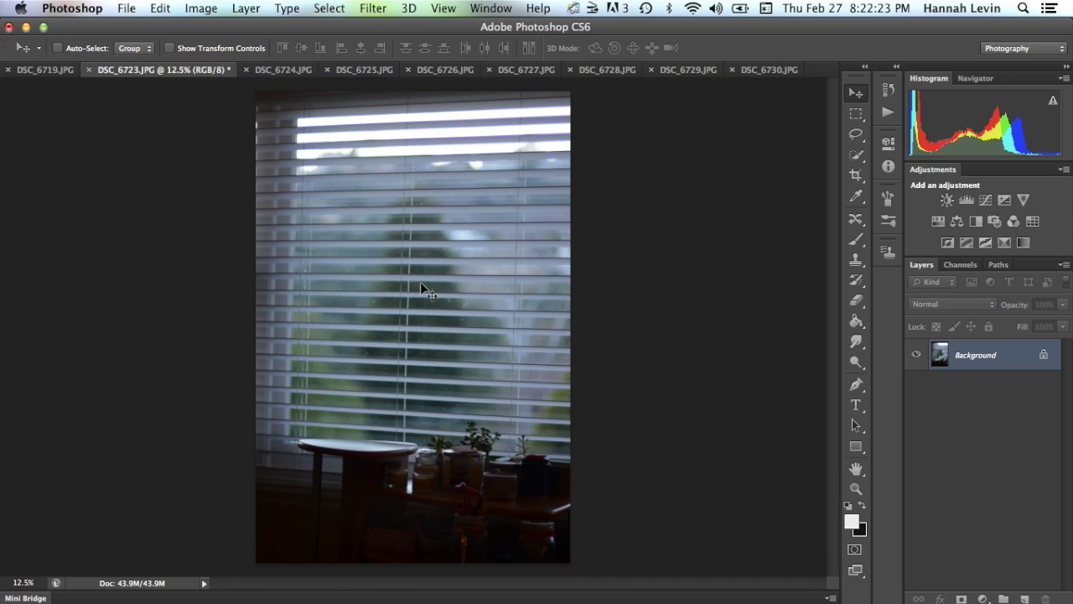
drag(420, 282, 433, 253)
click(655, 230)
drag(417, 302, 399, 325)
scroll(396, 322, down, 3)
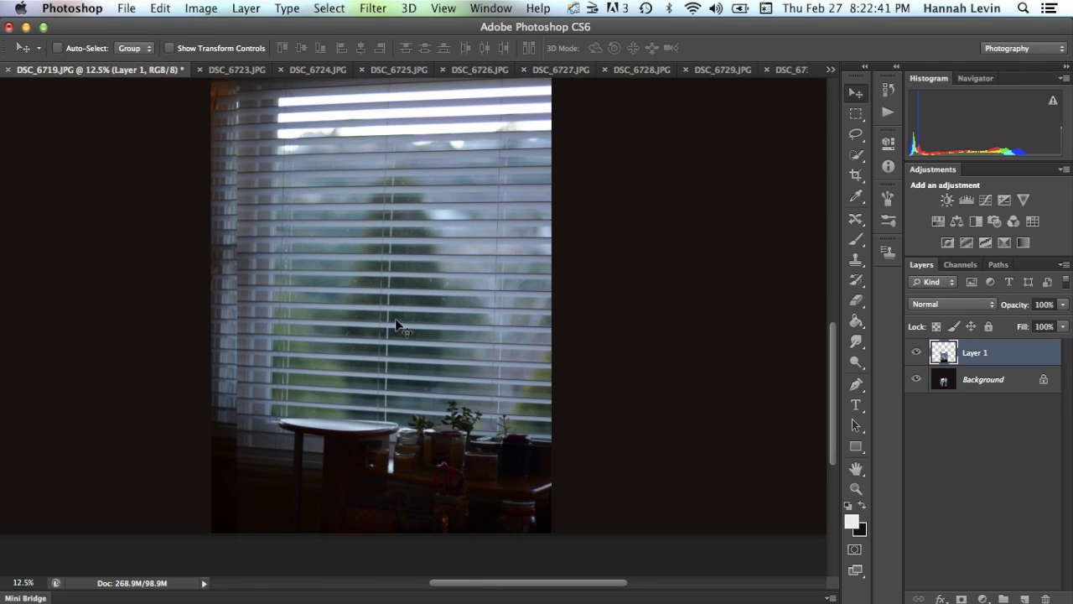
Move the added window photo to the right so it overlaps the right part of the base photo.
scroll(396, 321, up, 2)
drag(333, 326, 480, 308)
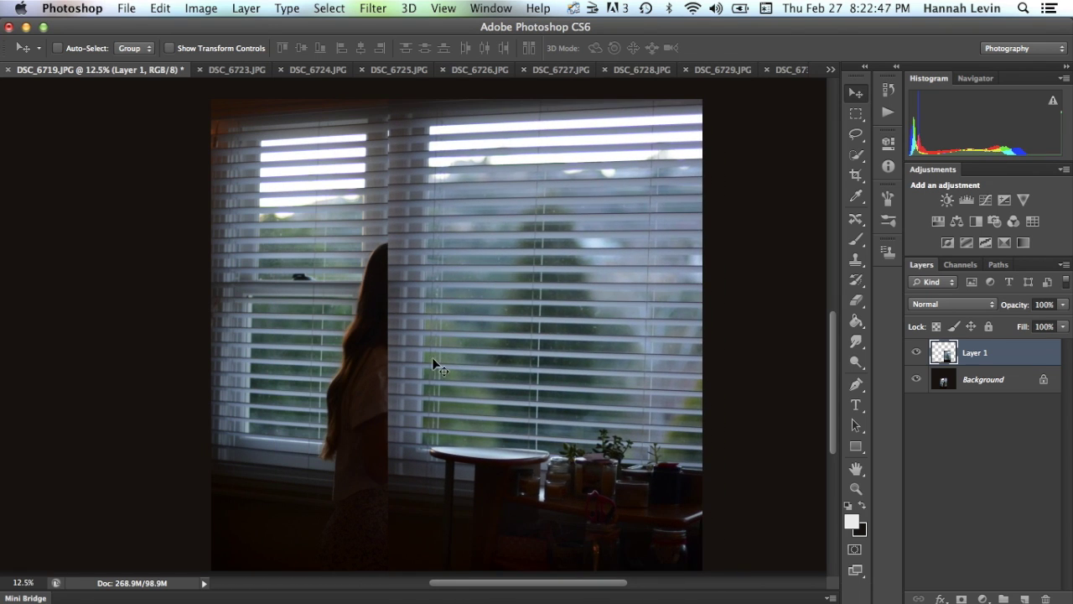
drag(464, 394, 464, 426)
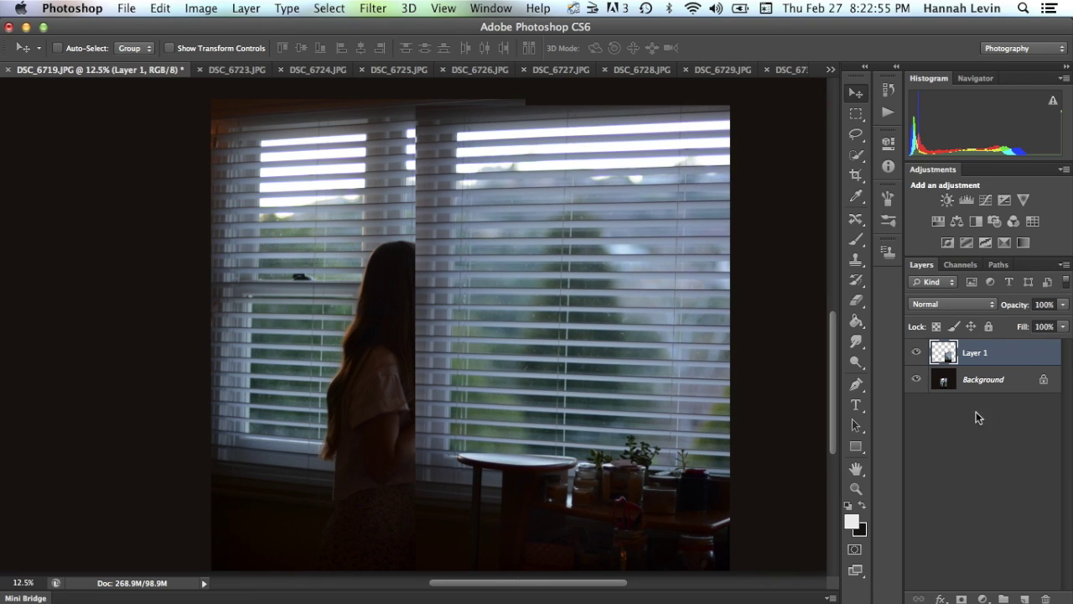
Set Layer 1's opacity to 50% and nudge it until its blinds and table line up with the base photo.
click(1063, 305)
click(1025, 319)
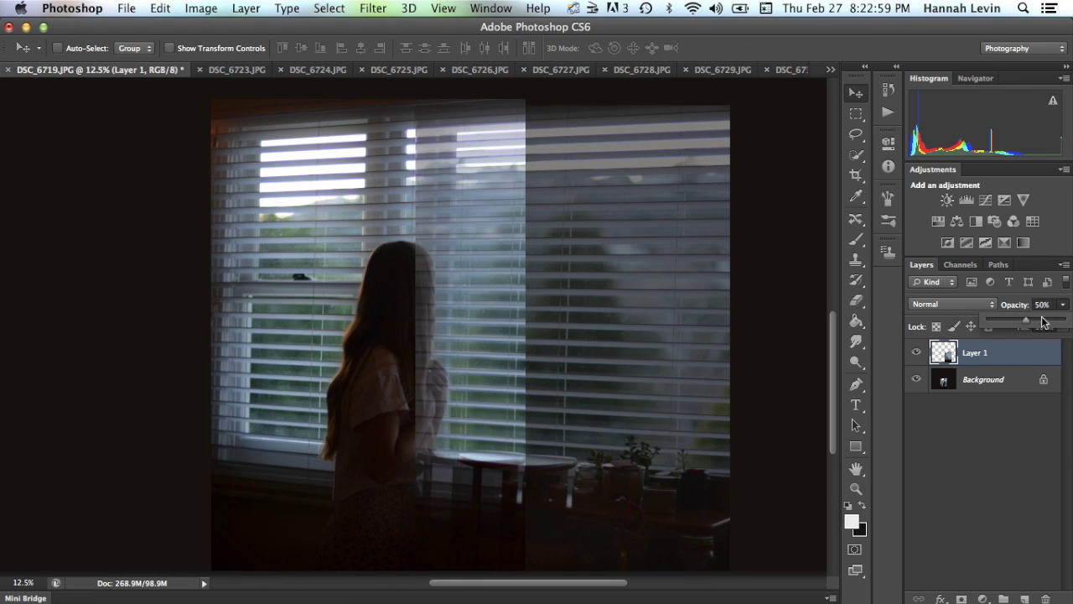
drag(481, 338, 431, 341)
key(shift+Right)
key(shift+Right)
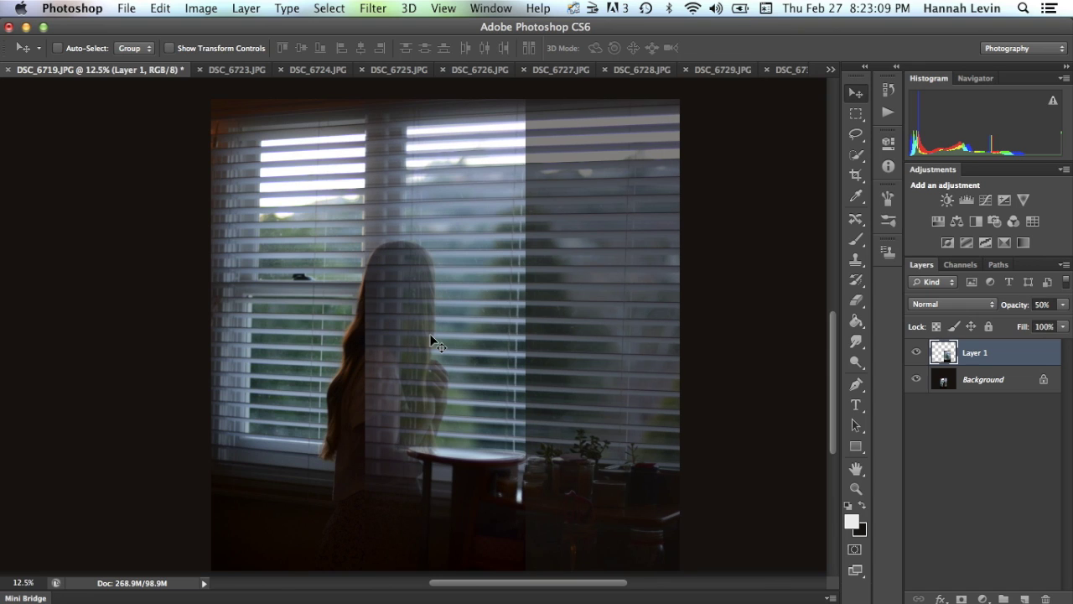
key(shift+Right)
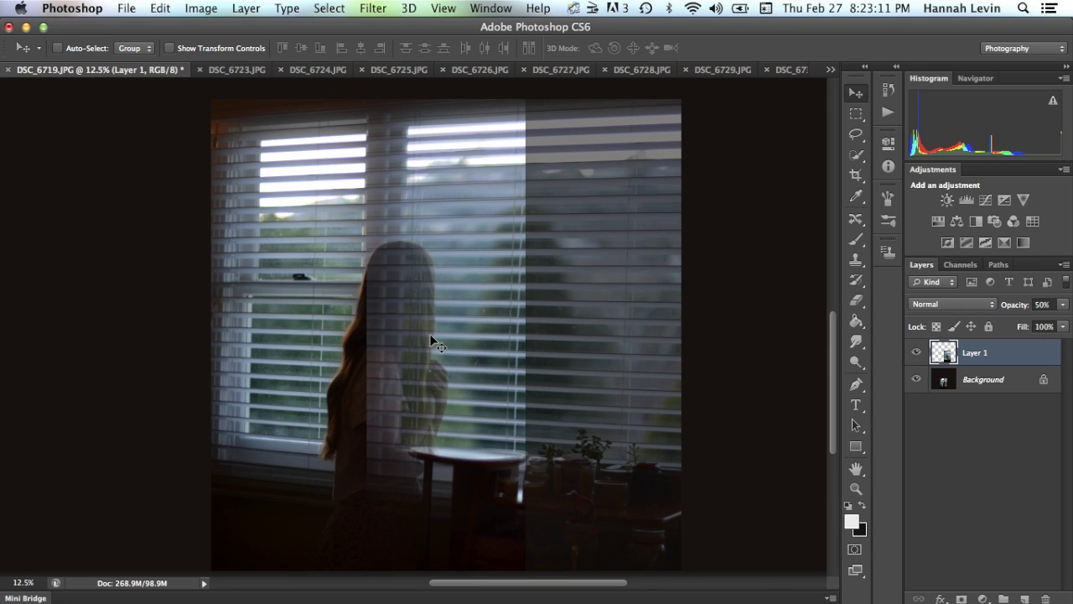
key(shift+Left)
key(shift+Down)
key(shift+Down)
key(shift+Down)
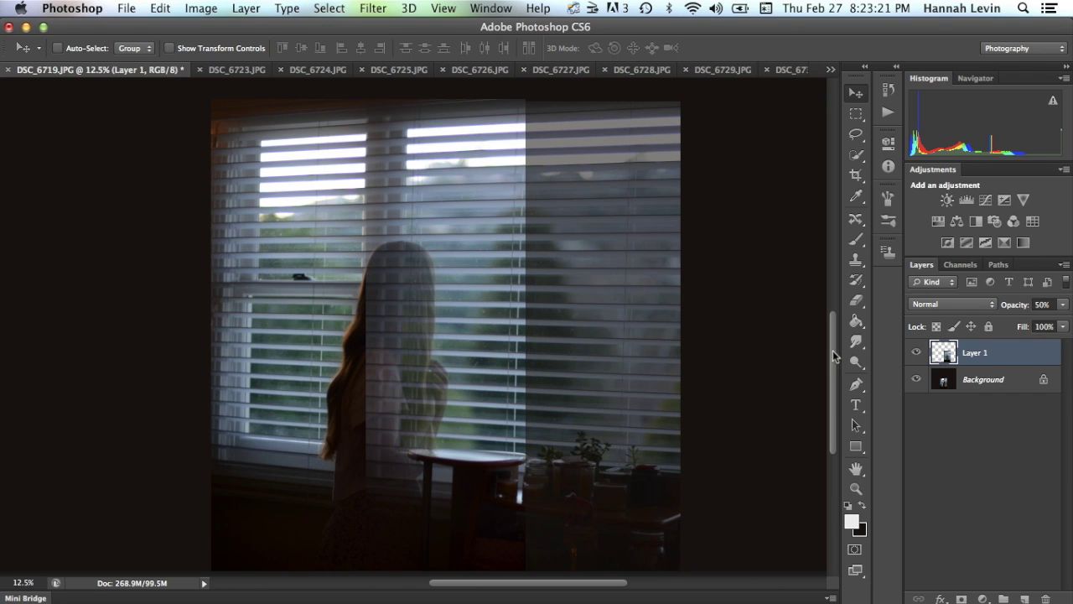
Restore Layer 1's opacity to 100%.
click(1054, 305)
click(1062, 304)
drag(1039, 320, 1065, 320)
click(997, 488)
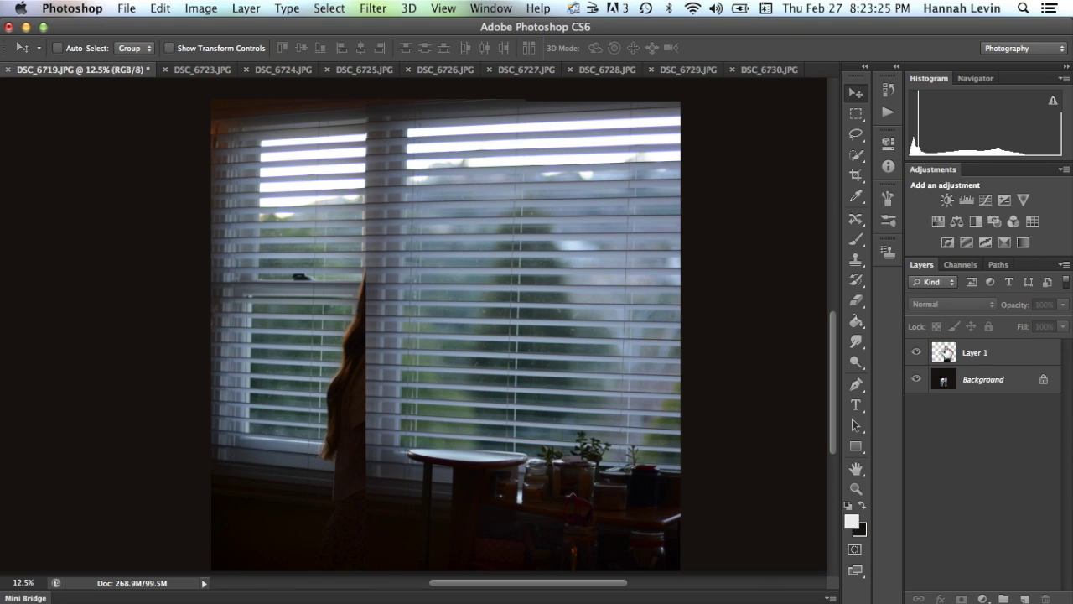
Add a layer mask to Layer 1 and ready the Brush tool with black for painting on it.
click(970, 353)
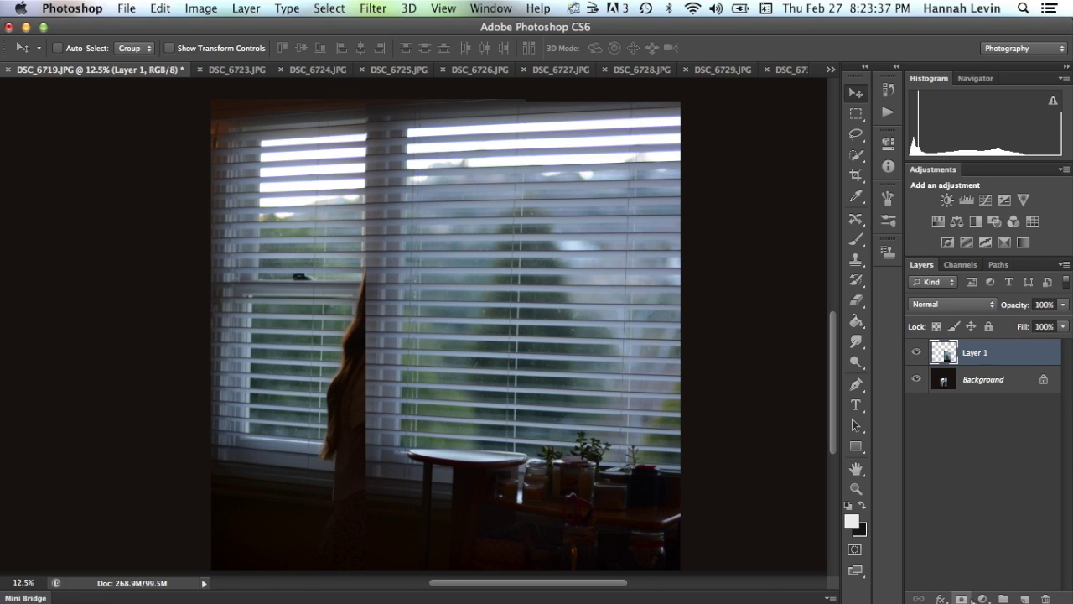
click(961, 599)
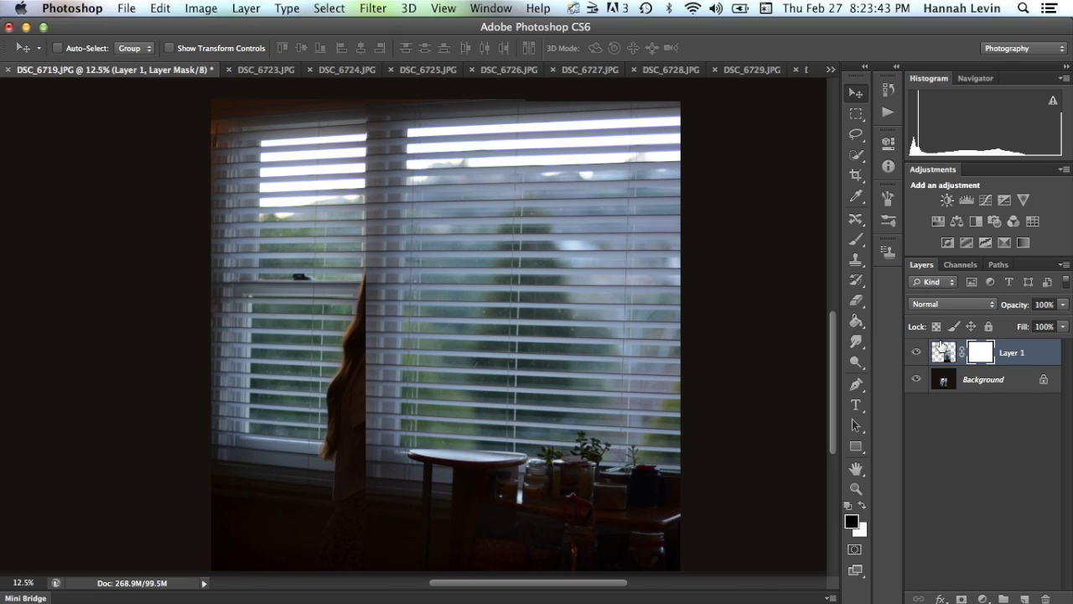
click(857, 243)
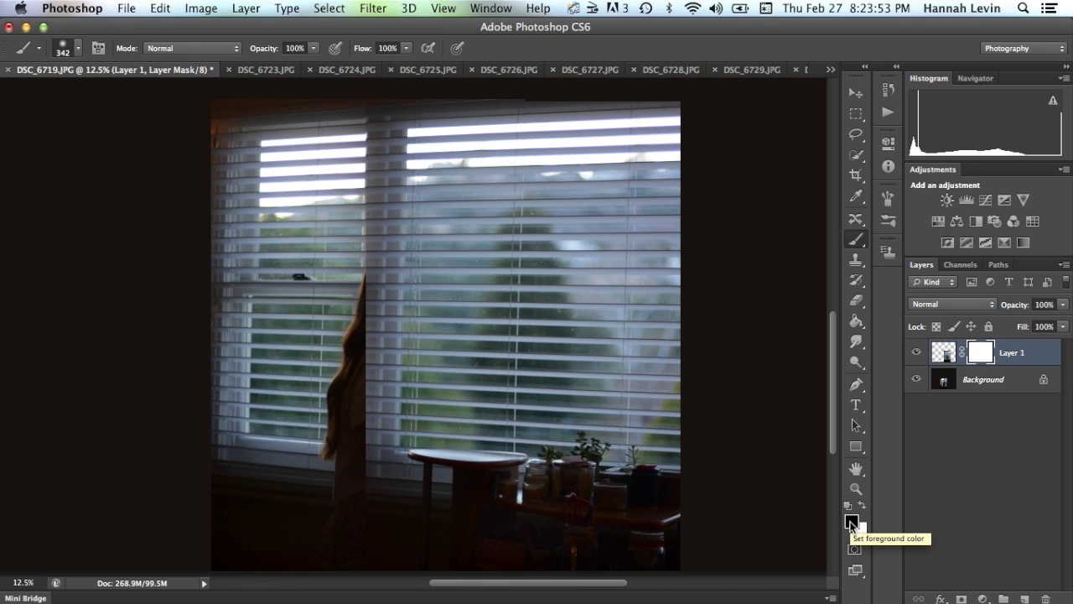
click(983, 358)
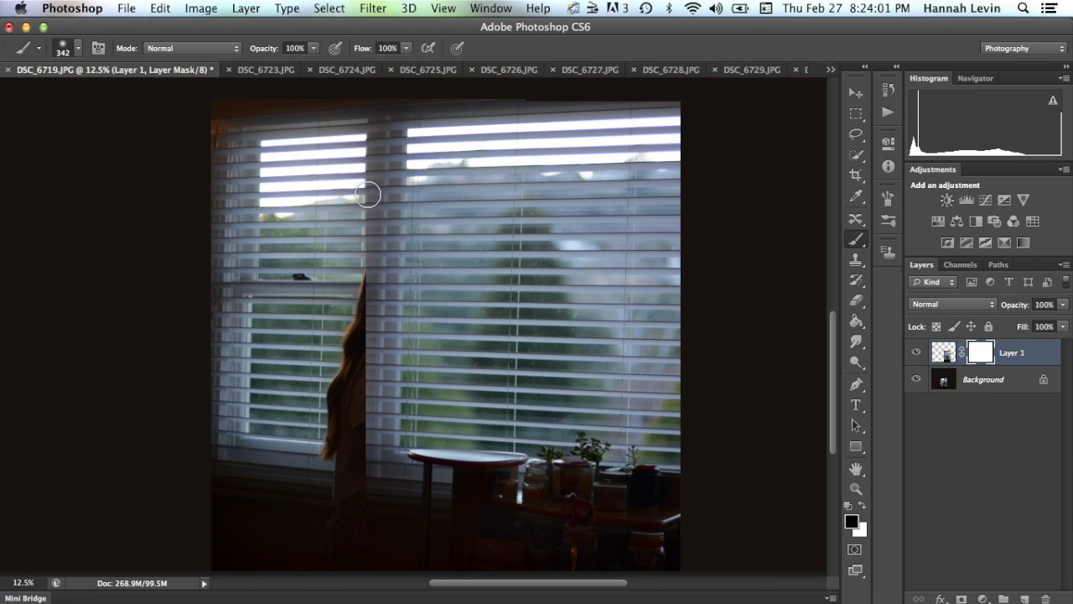
Paint black on Layer 1's mask over the girl's hair, body, hands and skirt to reveal her from the base photo.
click(382, 253)
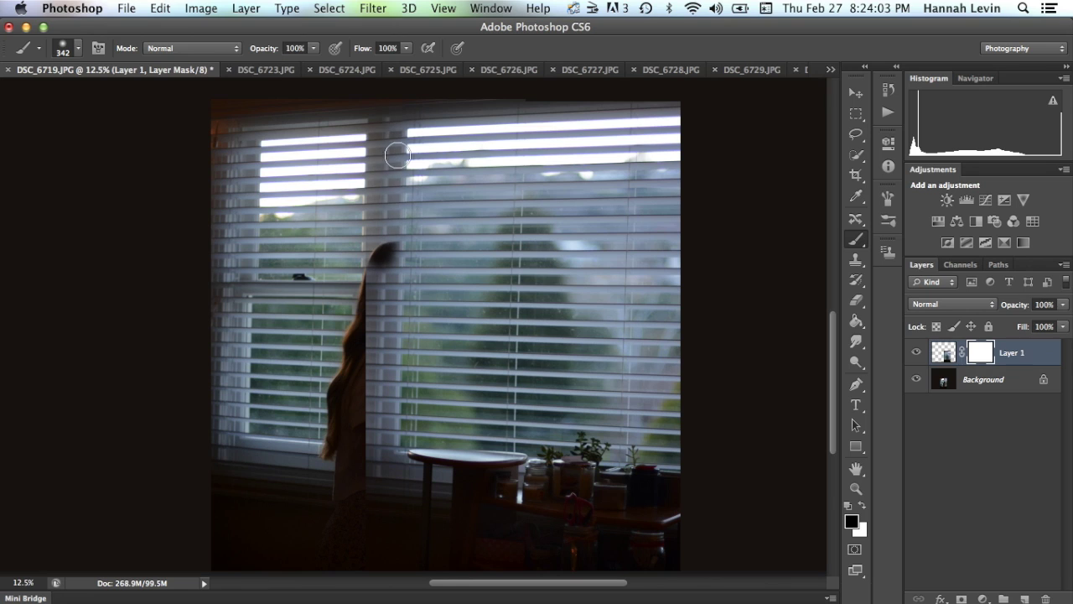
mouse_move(388, 245)
mouse_down()
mouse_move(381, 216)
mouse_move(375, 358)
mouse_move(370, 250)
mouse_move(381, 296)
mouse_move(396, 238)
mouse_move(416, 310)
mouse_move(408, 251)
mouse_move(429, 304)
mouse_move(429, 258)
mouse_move(442, 290)
mouse_move(437, 331)
mouse_up()
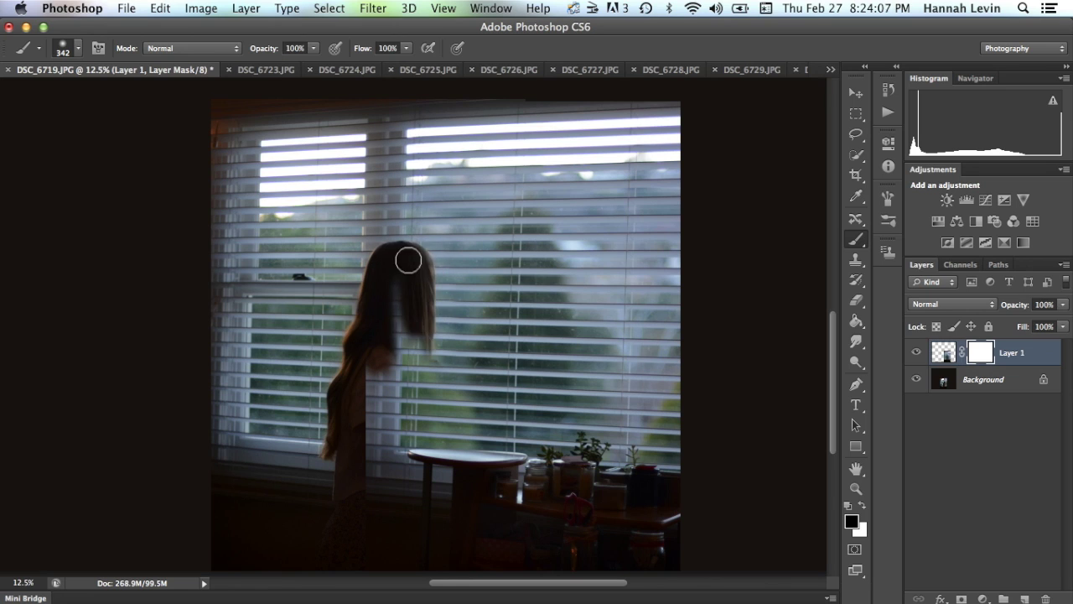
mouse_move(408, 261)
mouse_down()
mouse_move(403, 355)
mouse_move(402, 323)
mouse_move(395, 352)
mouse_move(372, 328)
mouse_move(379, 453)
mouse_move(427, 394)
mouse_move(424, 342)
mouse_move(421, 477)
mouse_move(397, 475)
mouse_move(369, 426)
mouse_move(382, 395)
mouse_move(409, 460)
mouse_move(391, 382)
mouse_up()
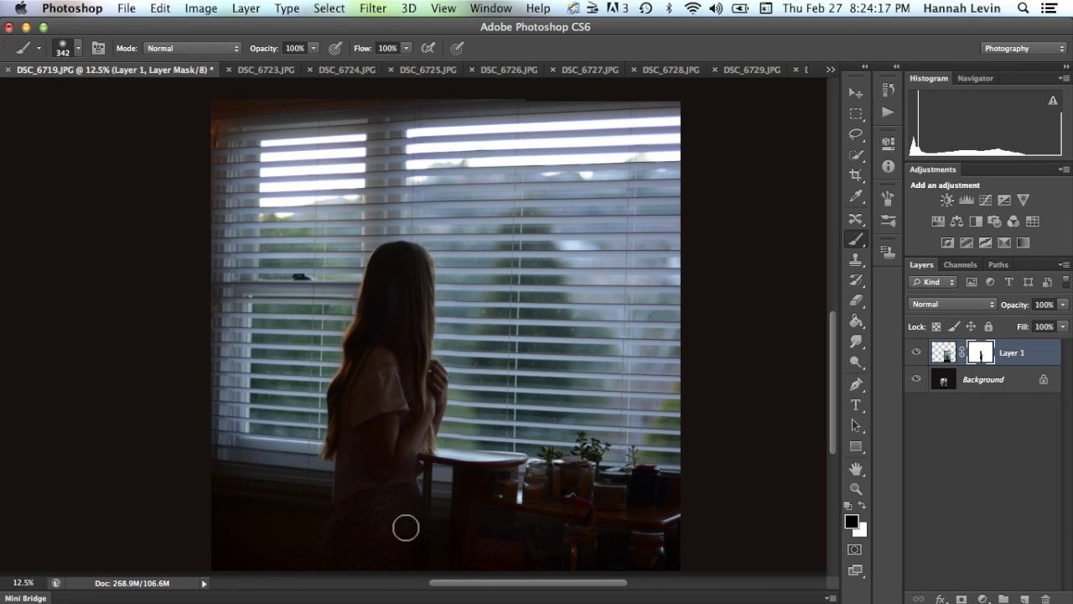
scroll(578, 308, down, 1)
scroll(577, 308, down, 3)
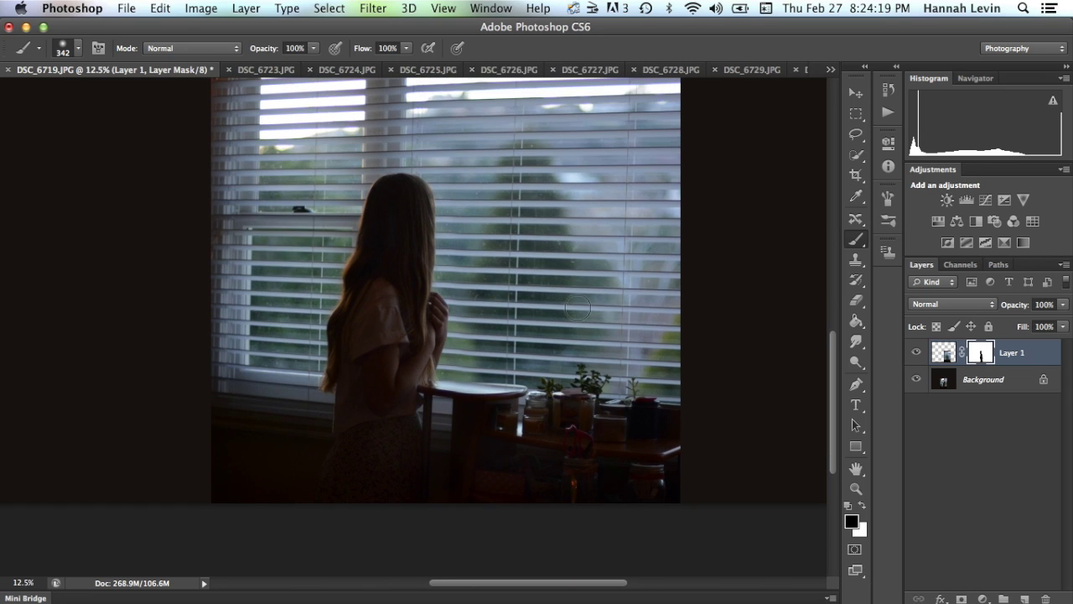
scroll(578, 308, up, 2)
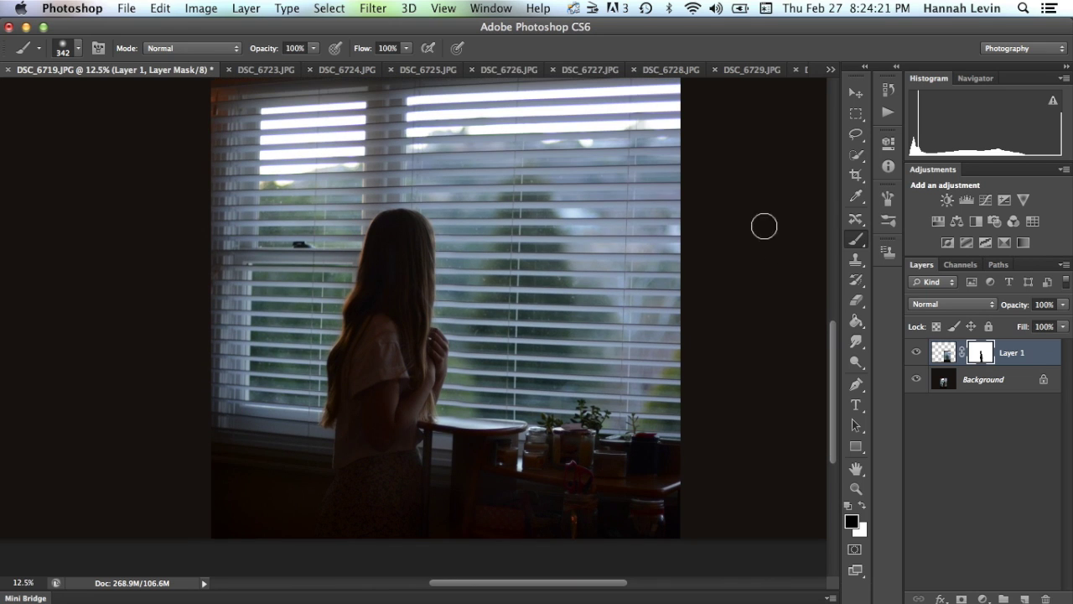
Switch to the Move tool and close the DSC_6723 photo.
click(850, 94)
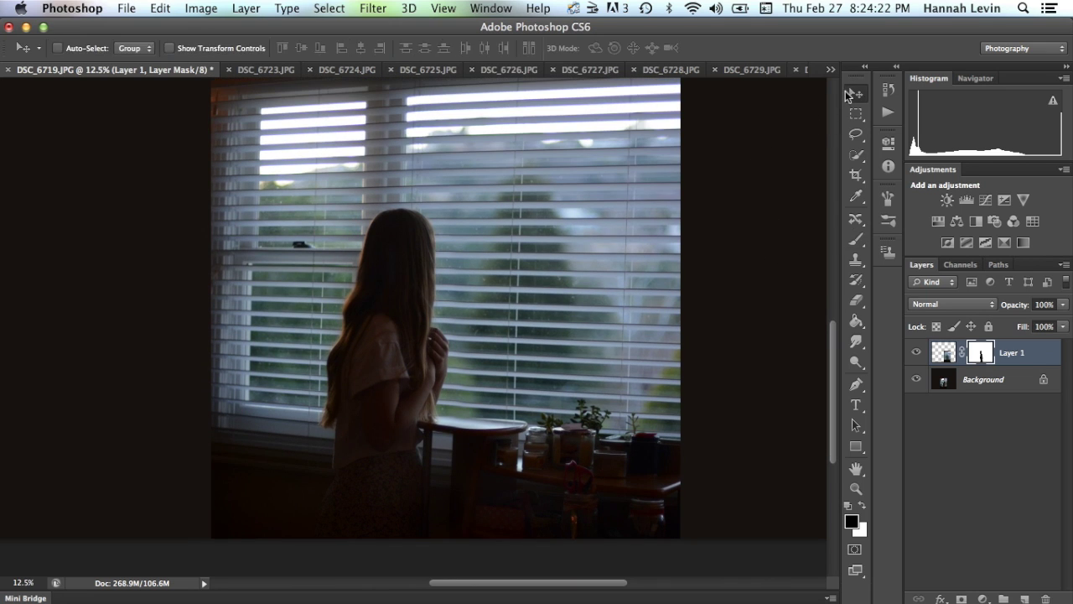
click(264, 70)
click(89, 71)
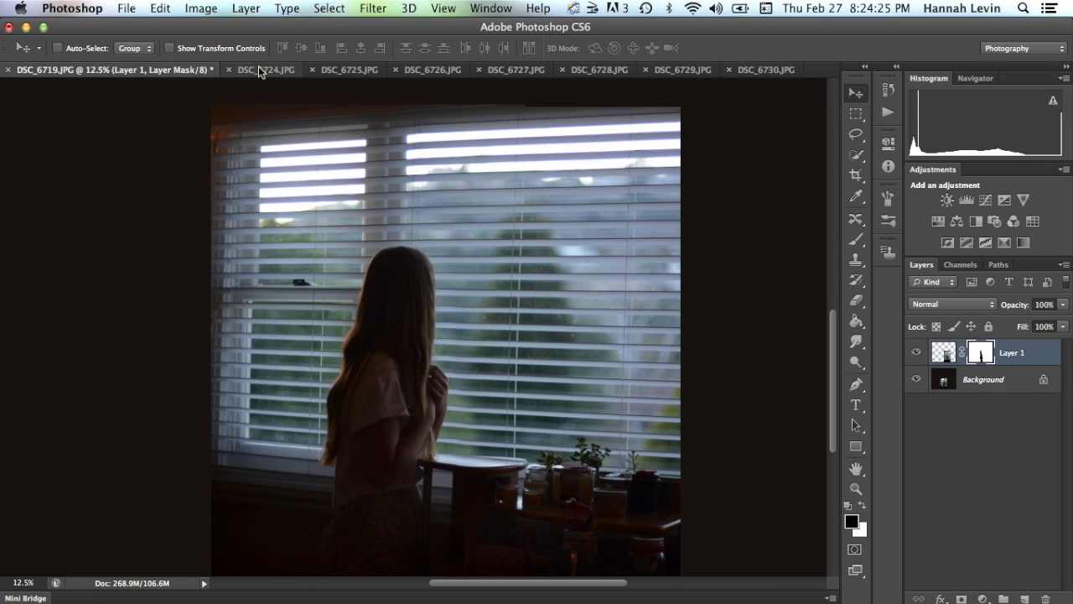
Bring the DSC_6724 photo into the DSC_6719 composite as a new layer covering the window's left part and the lamp corner.
click(261, 71)
drag(374, 247, 282, 260)
Lower Layer 2's opacity to 54% and nudge the layer until its window blinds line up with the photos below.
click(1063, 306)
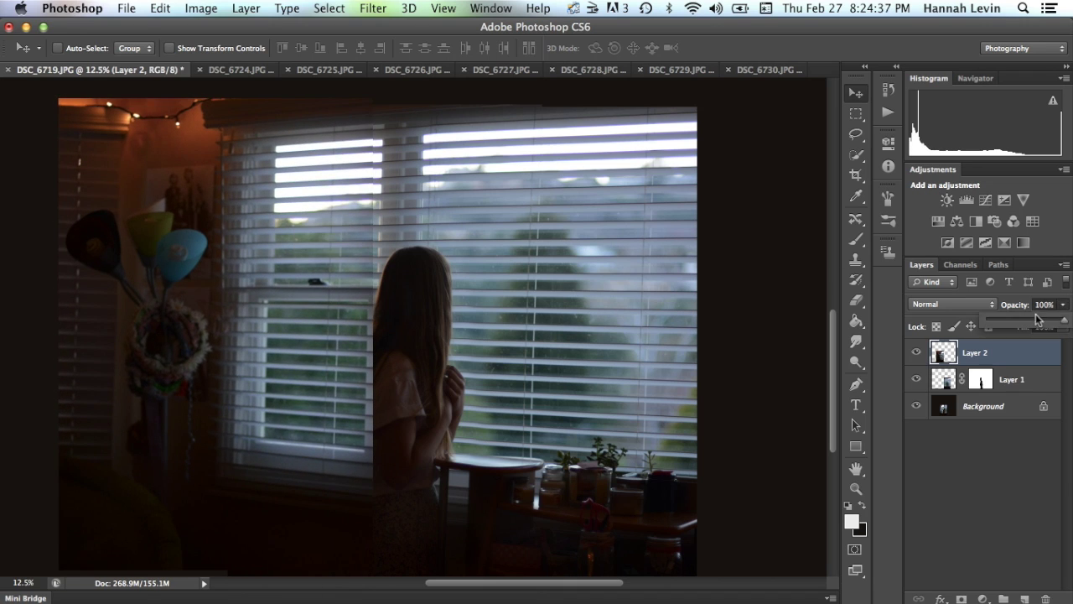
click(1027, 317)
drag(261, 336, 262, 338)
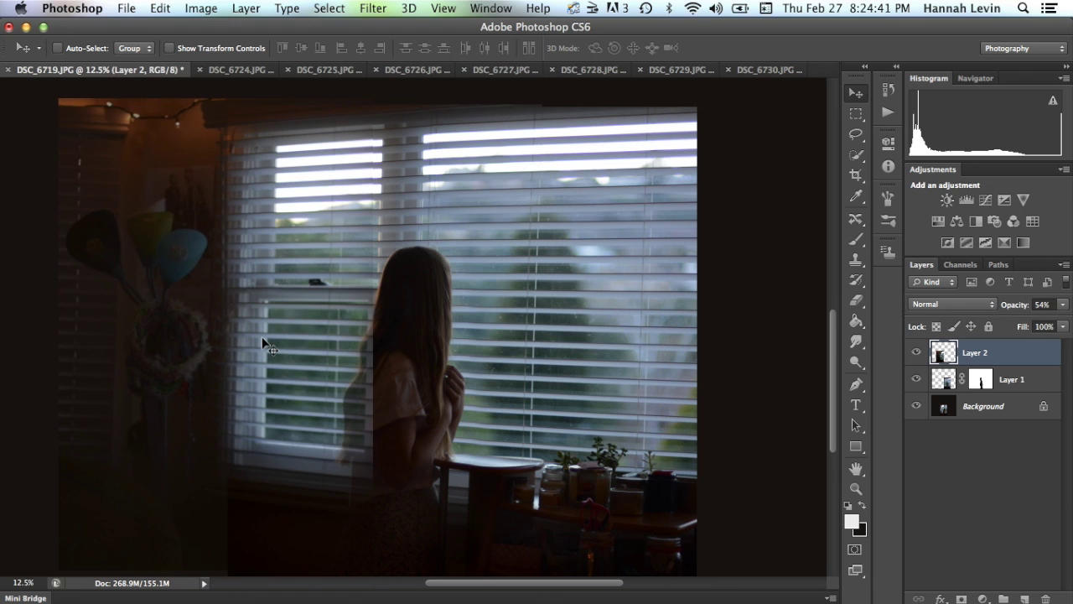
key(Down)
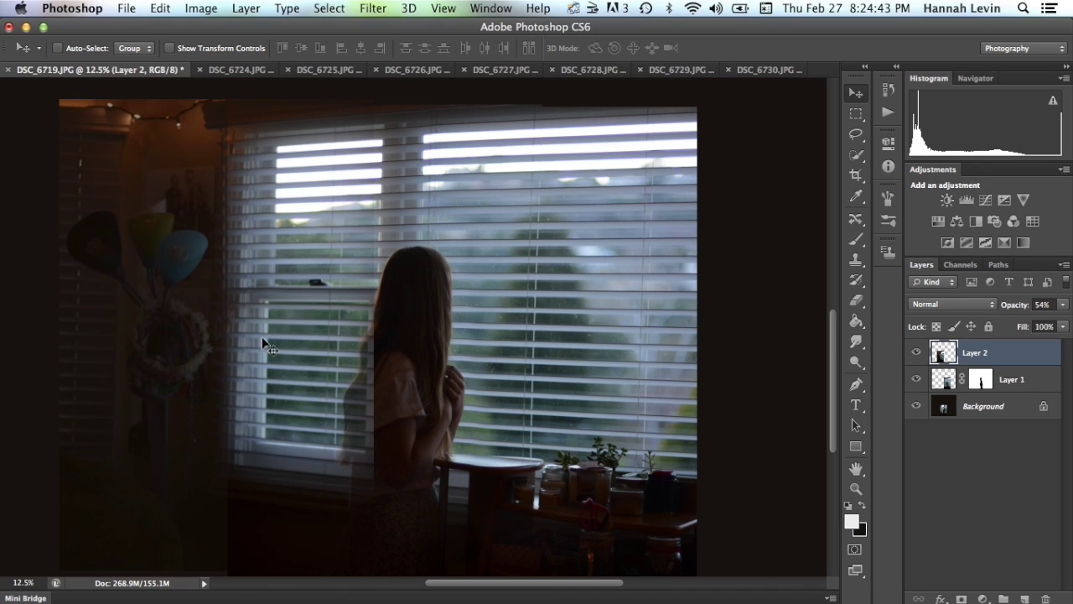
key(Left)
key(Left)
key(Left)
Restore Layer 2's opacity to 100%.
click(1062, 305)
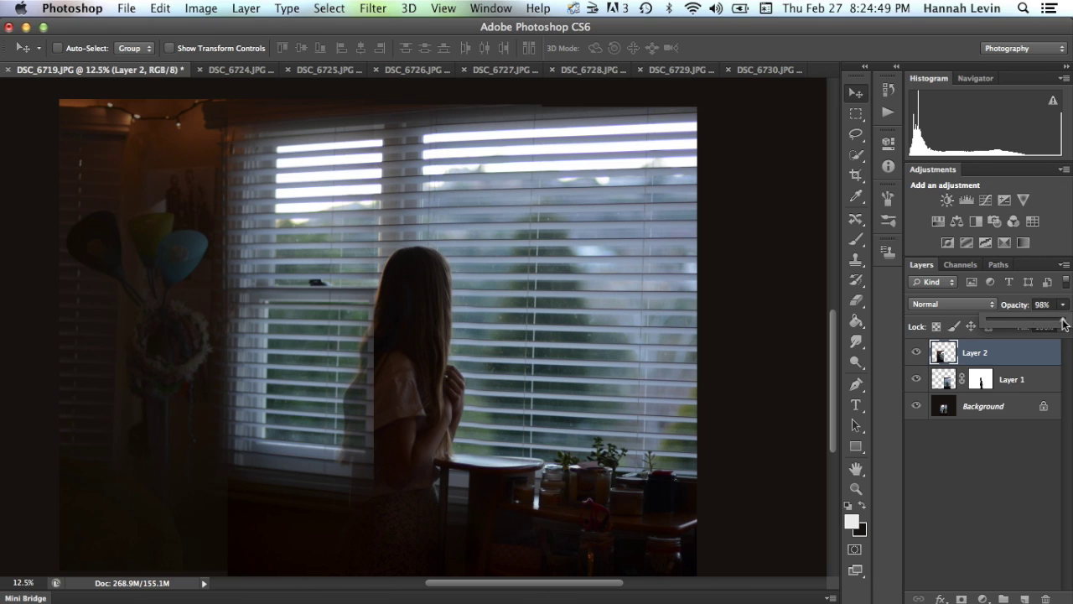
drag(1064, 325, 1068, 363)
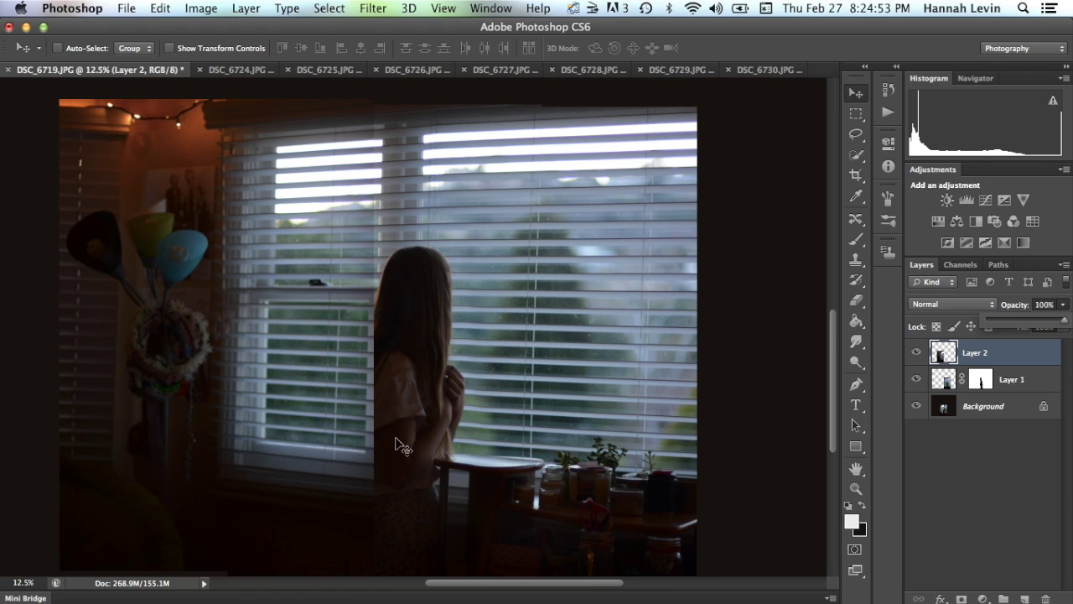
scroll(356, 418, down, 3)
scroll(357, 418, up, 2)
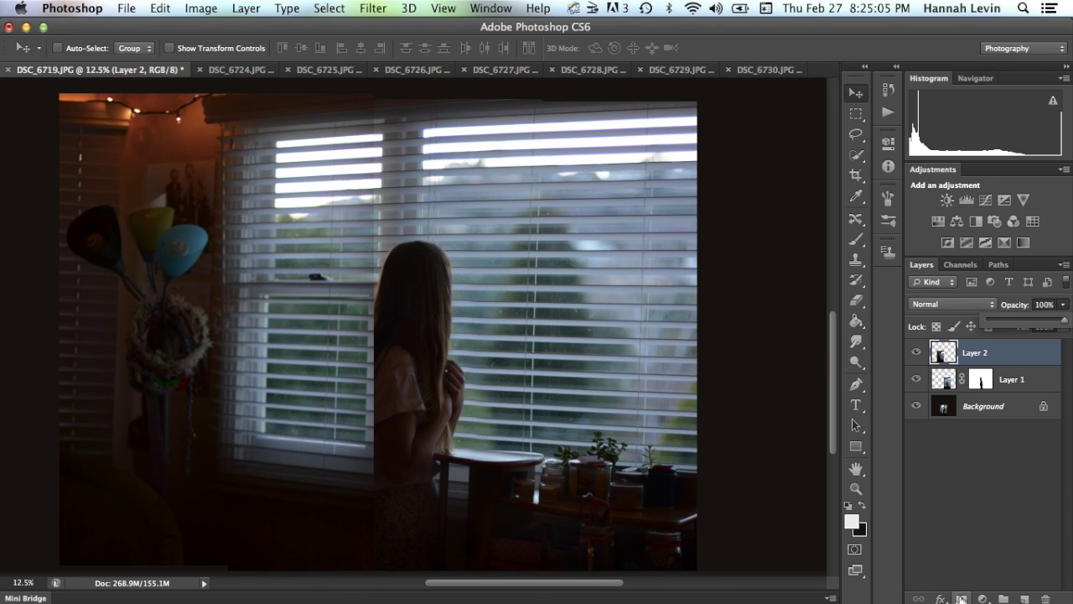
Brighten Layer 2 with a Curves adjustment, raising the midtone point at input 120 to output 136.
click(205, 9)
mouse_move(230, 59)
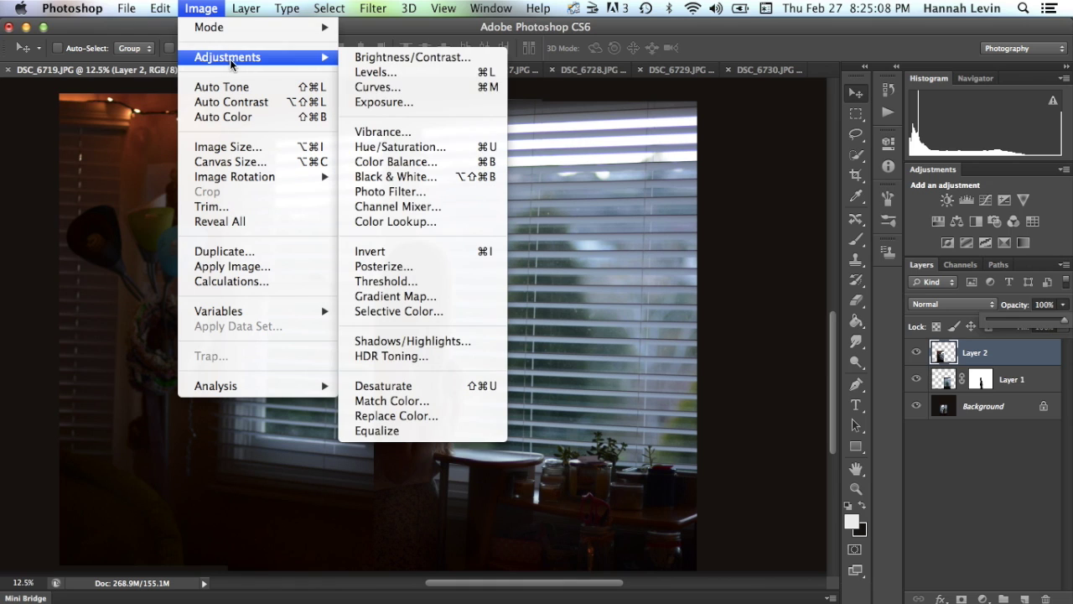
click(377, 91)
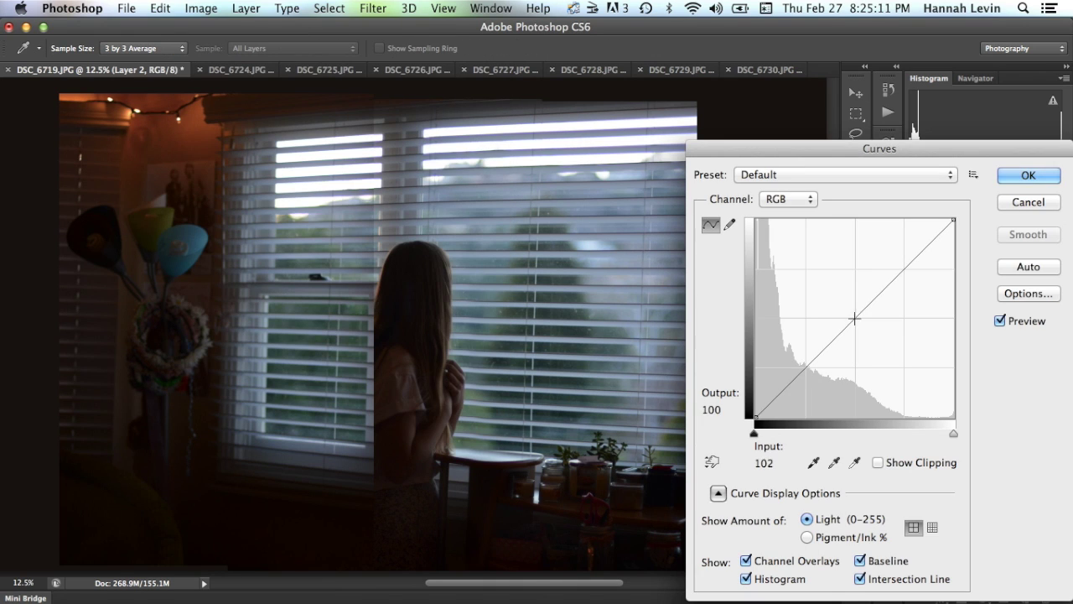
mouse_move(859, 312)
mouse_down()
mouse_move(865, 321)
mouse_move(849, 312)
mouse_up()
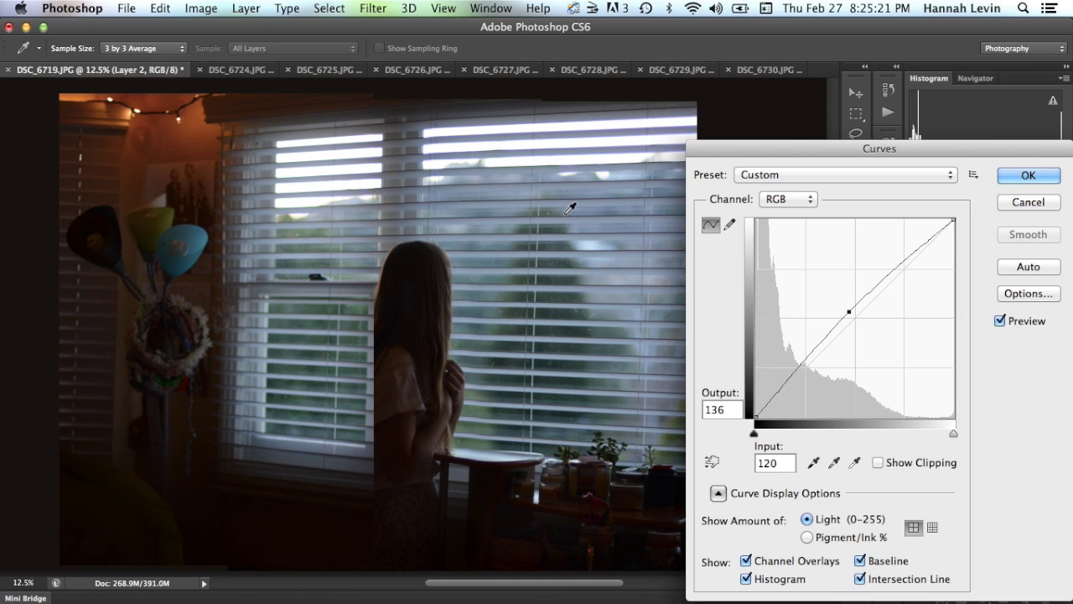
click(1042, 180)
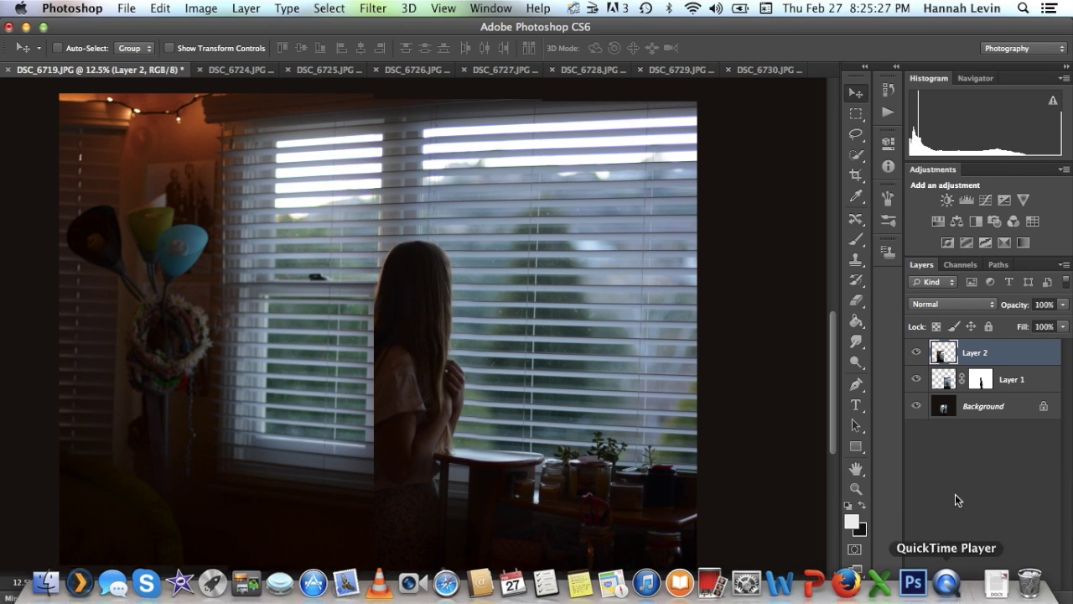
Add a layer mask to Layer 2 and paint black over the girl's hair, back and skirt to reveal her.
click(961, 599)
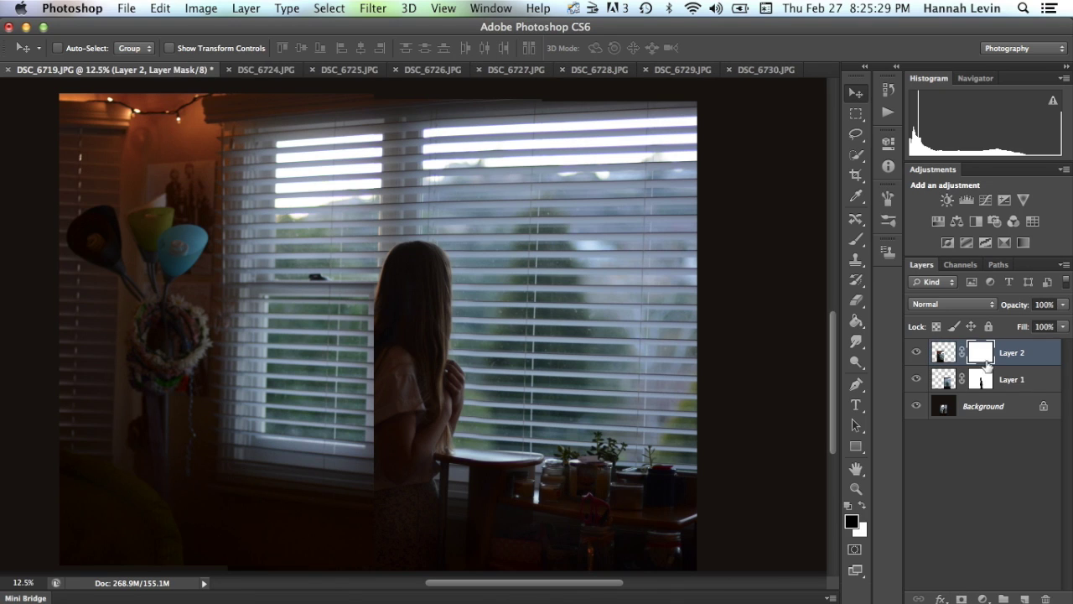
click(861, 242)
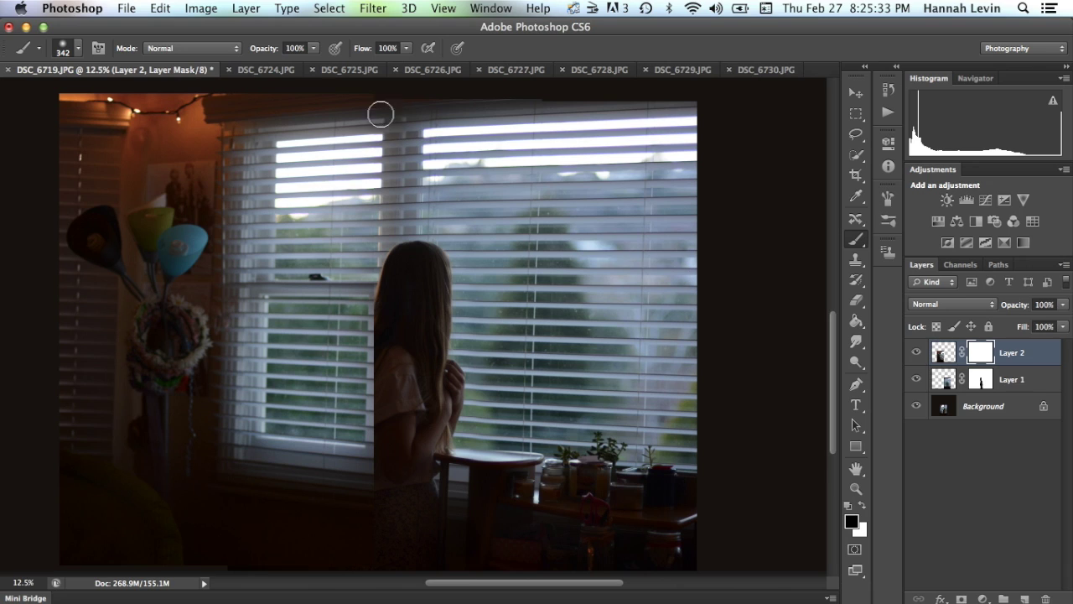
mouse_move(380, 283)
mouse_down()
mouse_move(379, 407)
mouse_move(372, 265)
mouse_move(366, 398)
mouse_move(368, 336)
mouse_move(357, 329)
mouse_move(364, 343)
mouse_move(340, 467)
mouse_move(358, 412)
mouse_move(358, 482)
mouse_move(371, 455)
mouse_up()
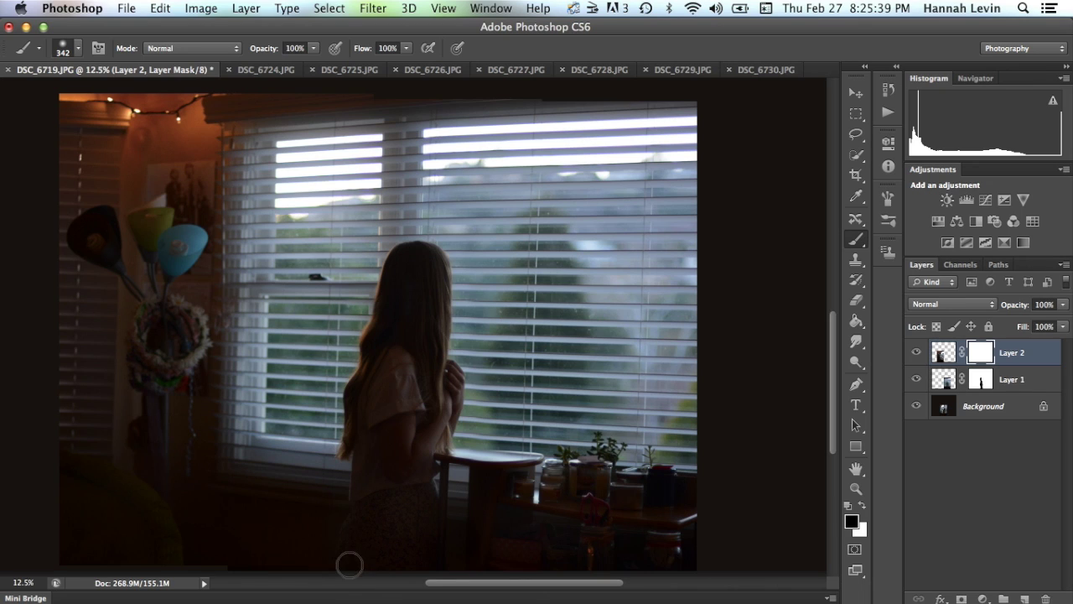
drag(380, 285, 347, 475)
Paint a black diagonal test stroke on Layer 1's mask across the blinds beside the girl.
click(981, 382)
drag(670, 266, 559, 383)
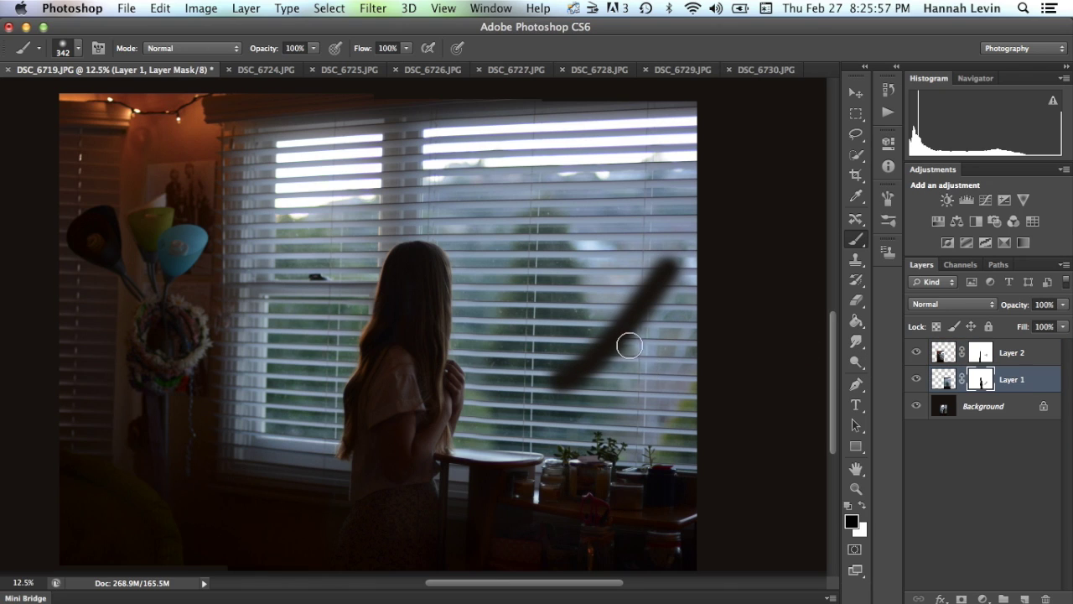
scroll(638, 320, down, 5)
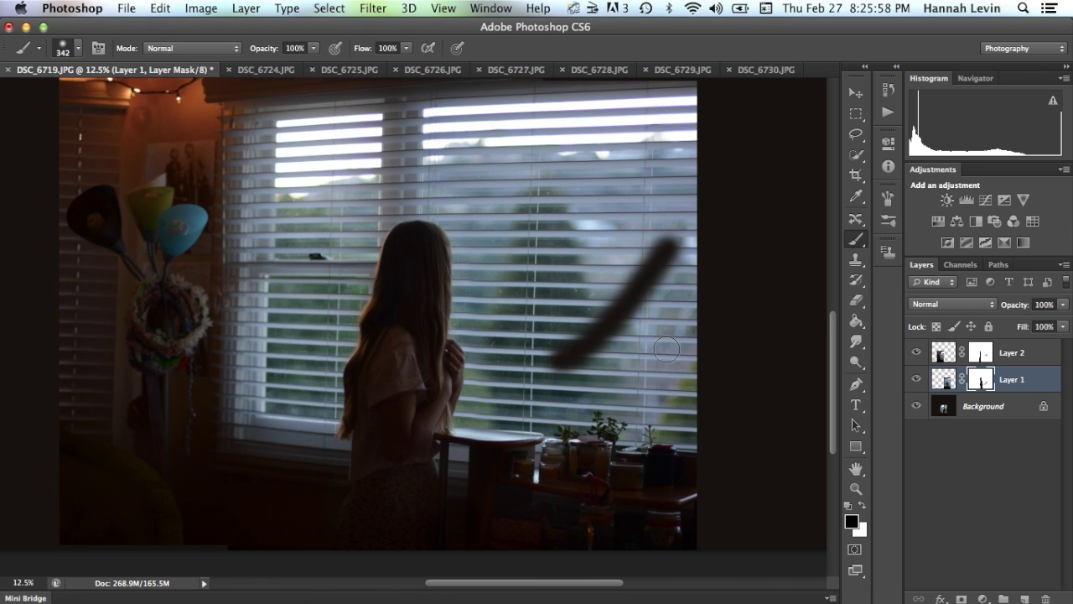
scroll(666, 348, up, 2)
scroll(666, 349, right, 3)
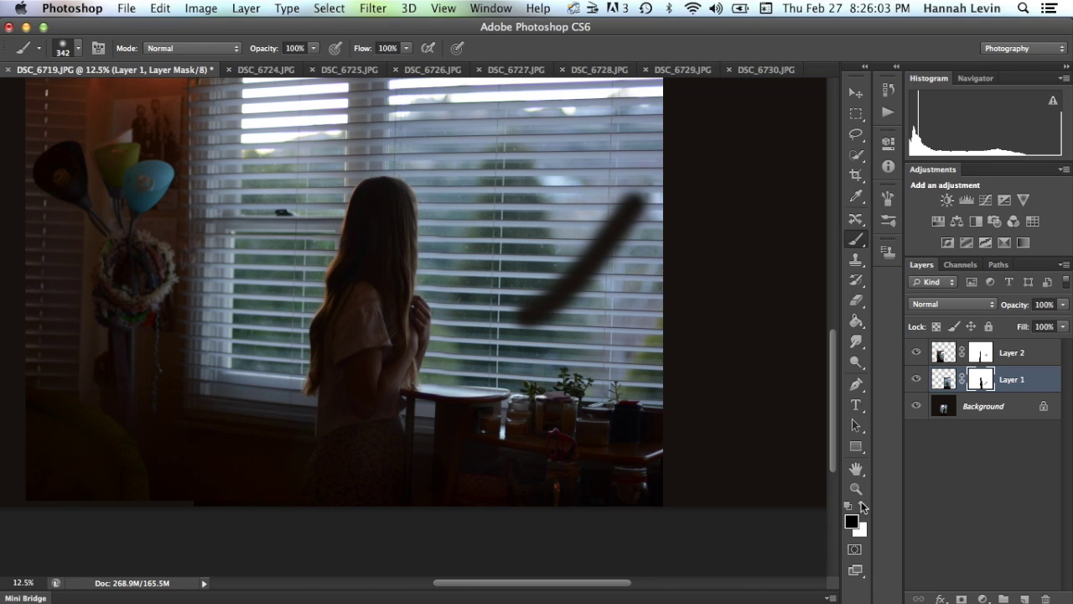
Paint white over the diagonal stroke on Layer 1's mask to bring the hidden blinds back.
click(864, 506)
scroll(680, 450, up, 2)
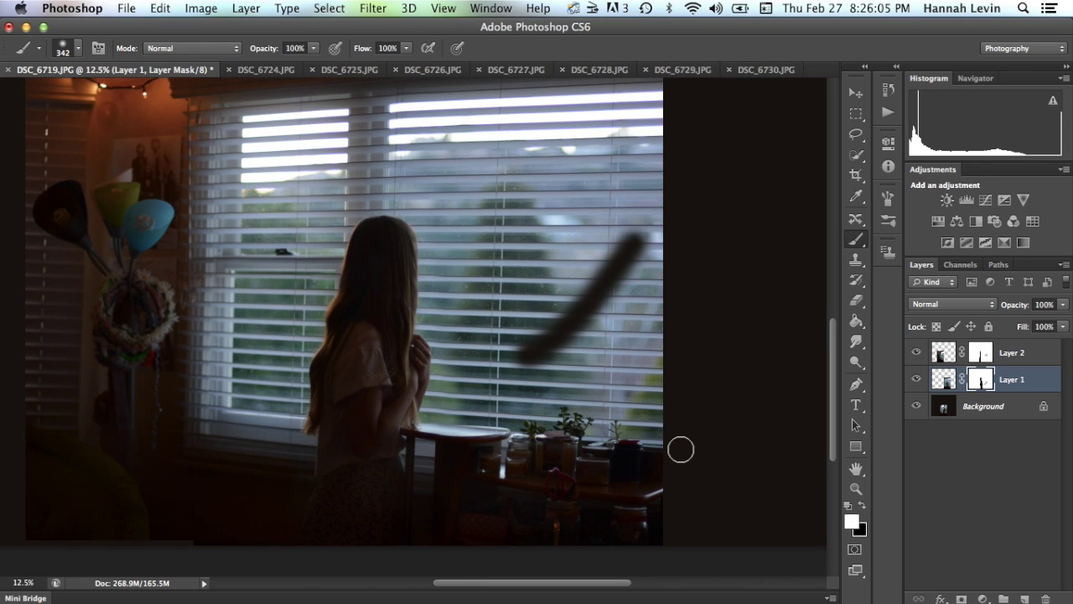
key(x)
mouse_move(633, 245)
mouse_down()
mouse_move(611, 275)
mouse_move(583, 268)
mouse_move(620, 252)
mouse_move(581, 336)
mouse_move(594, 327)
mouse_move(577, 307)
mouse_move(521, 346)
mouse_move(510, 379)
mouse_up()
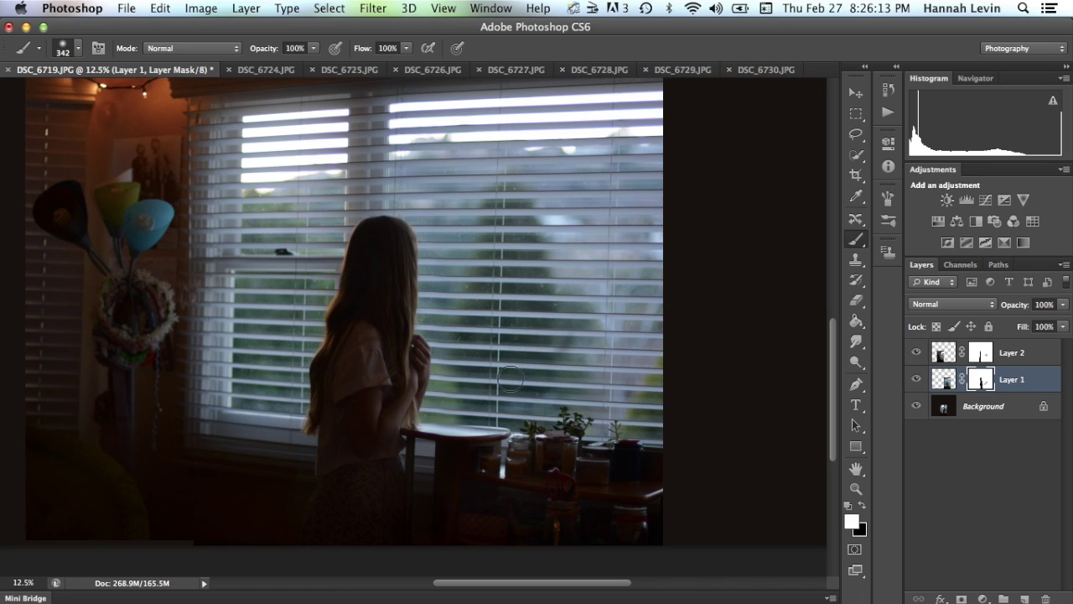
scroll(502, 387, down, 1)
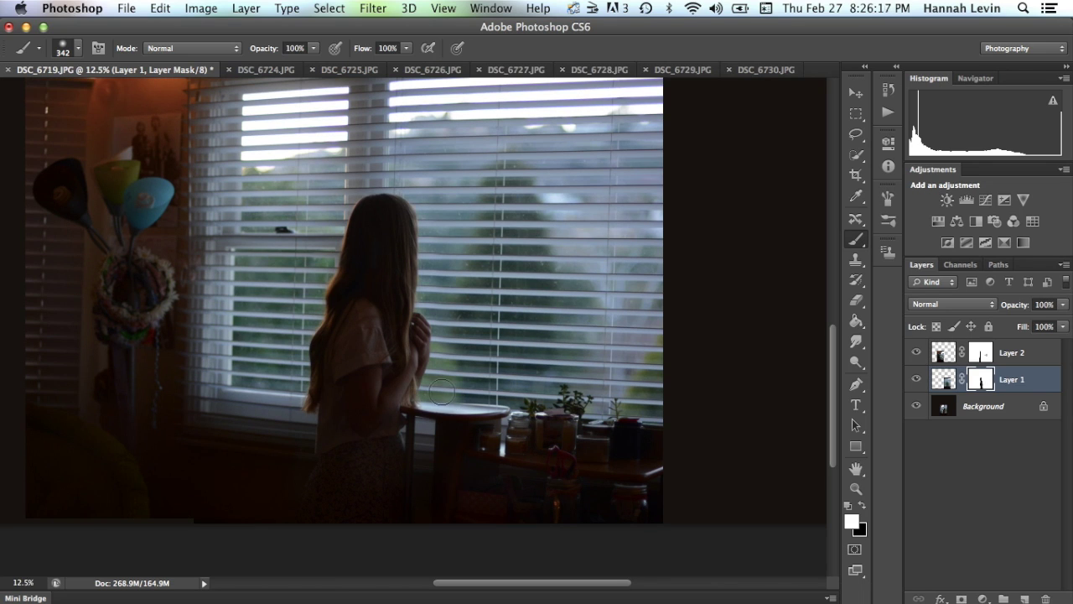
scroll(572, 391, up, 3)
scroll(571, 392, up, 5)
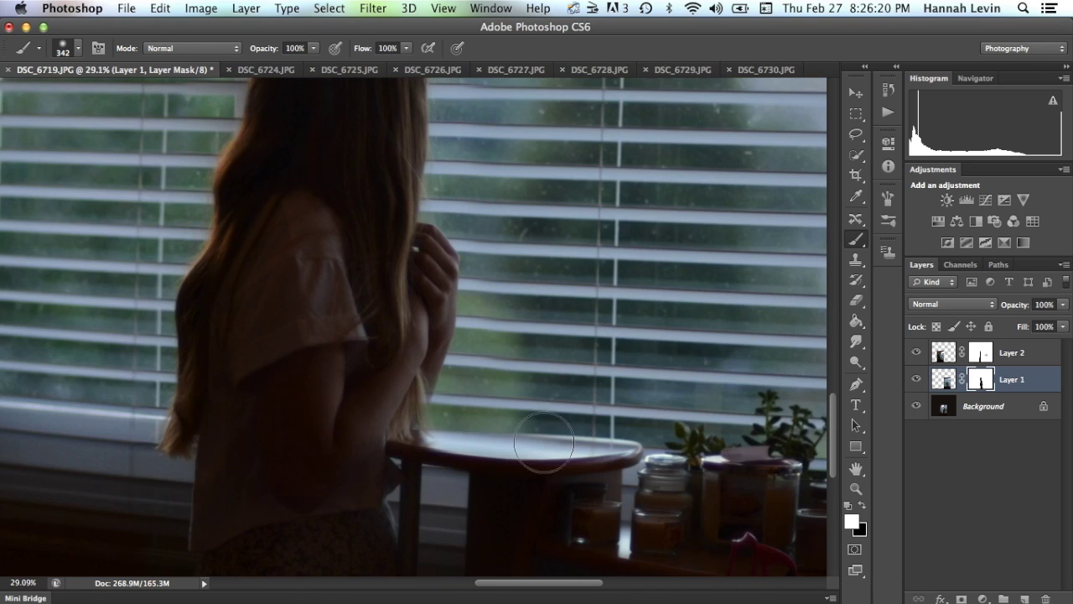
scroll(704, 436, down, 4)
scroll(707, 439, down, 2)
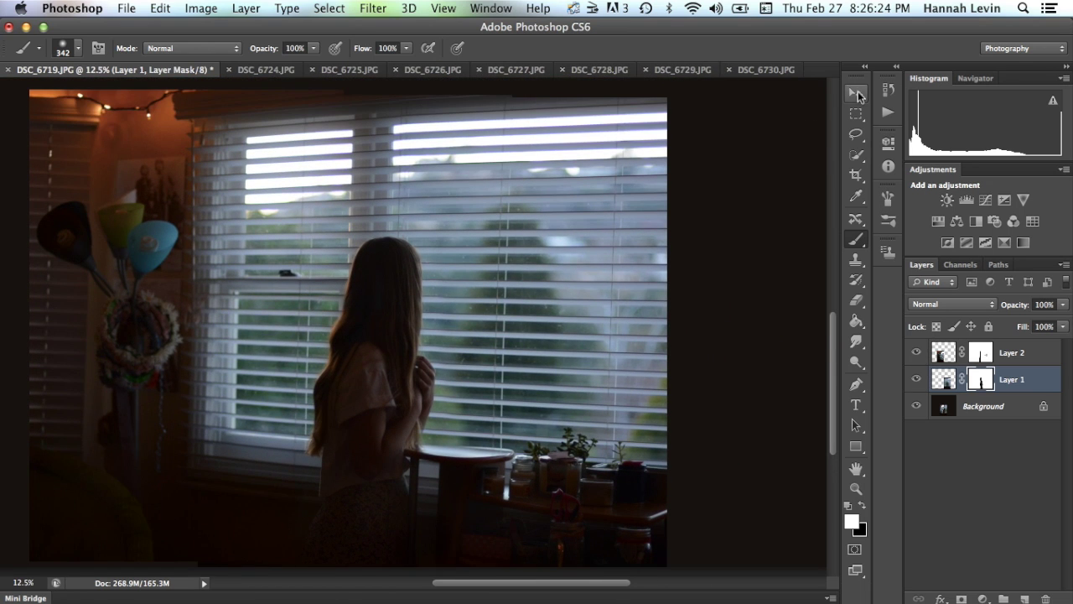
click(856, 96)
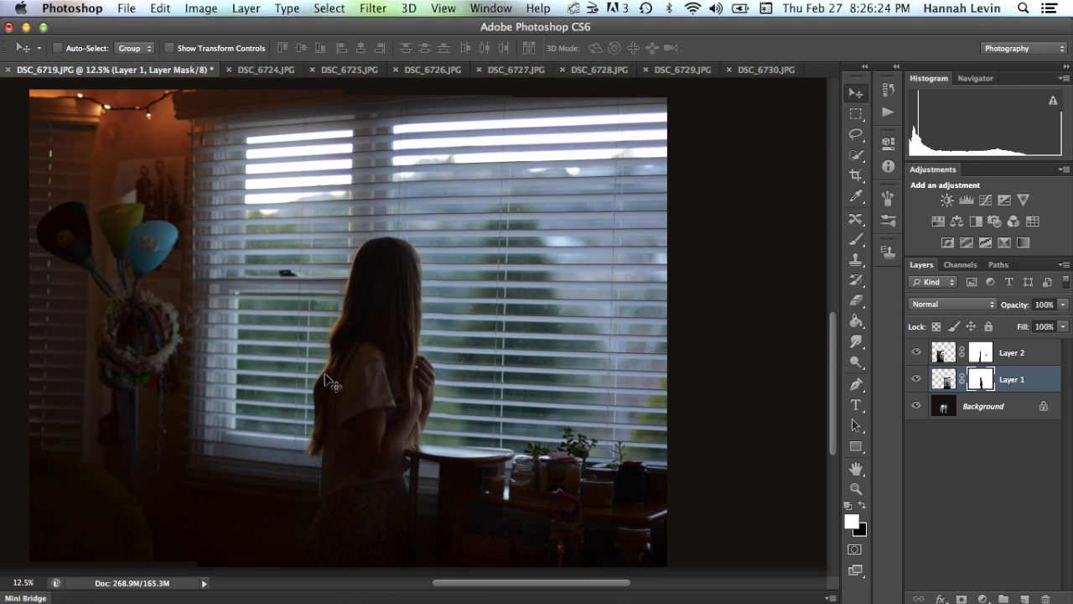
scroll(337, 379, up, 2)
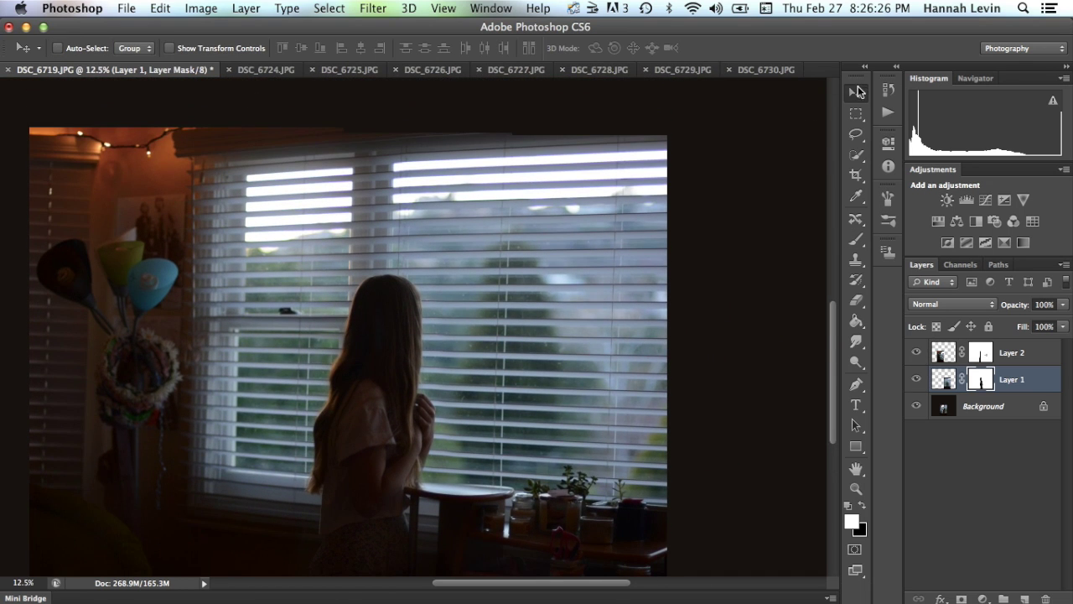
click(856, 239)
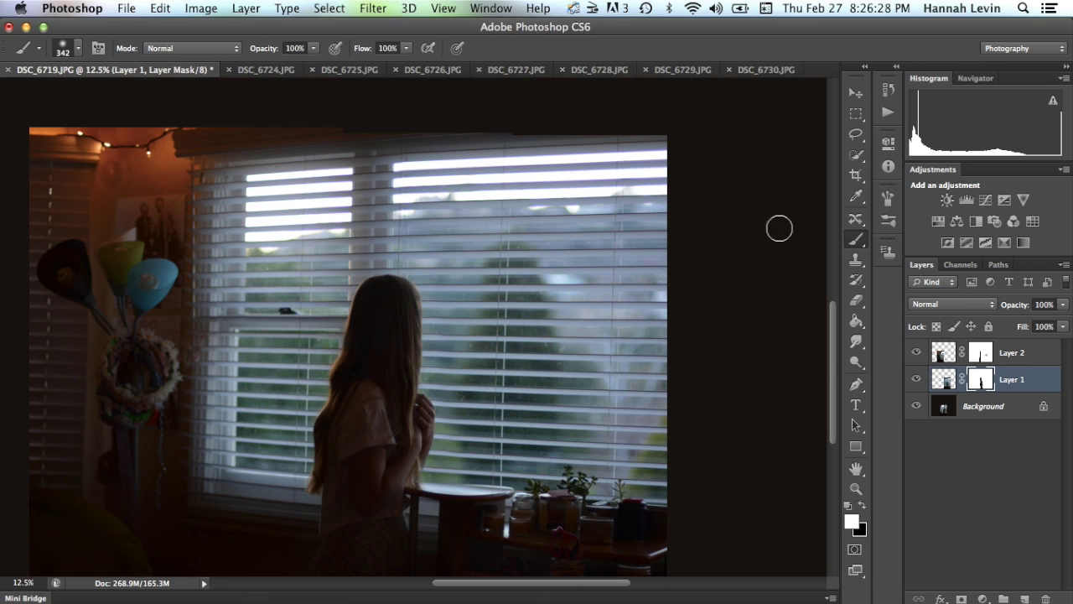
click(272, 69)
drag(411, 219, 204, 151)
click(72, 8)
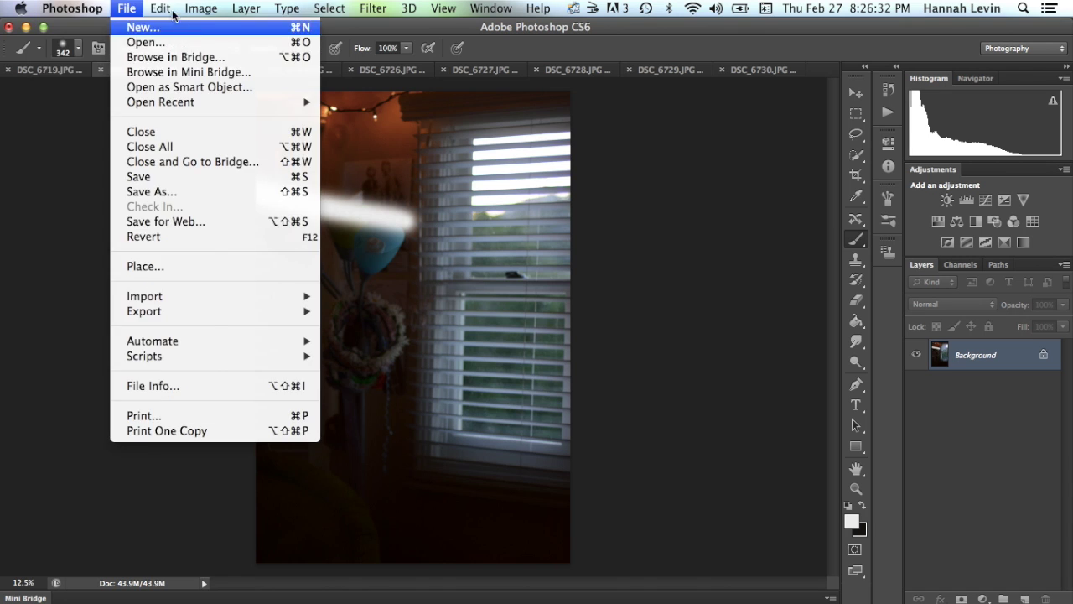
click(186, 29)
click(52, 70)
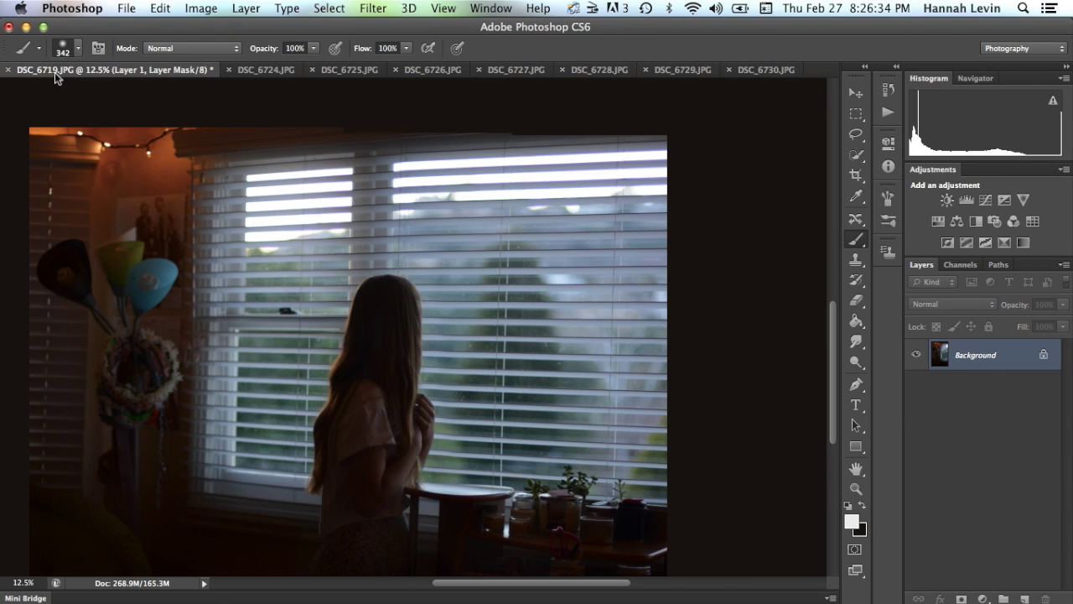
Switch to the Move tool and close the DSC_6724 photo.
click(858, 94)
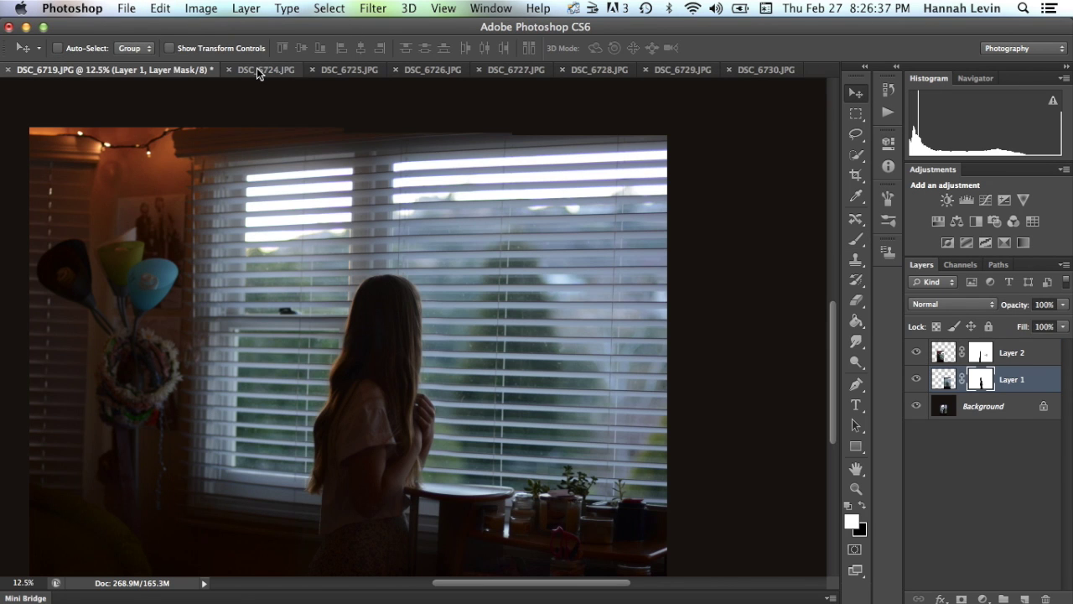
click(261, 70)
click(99, 71)
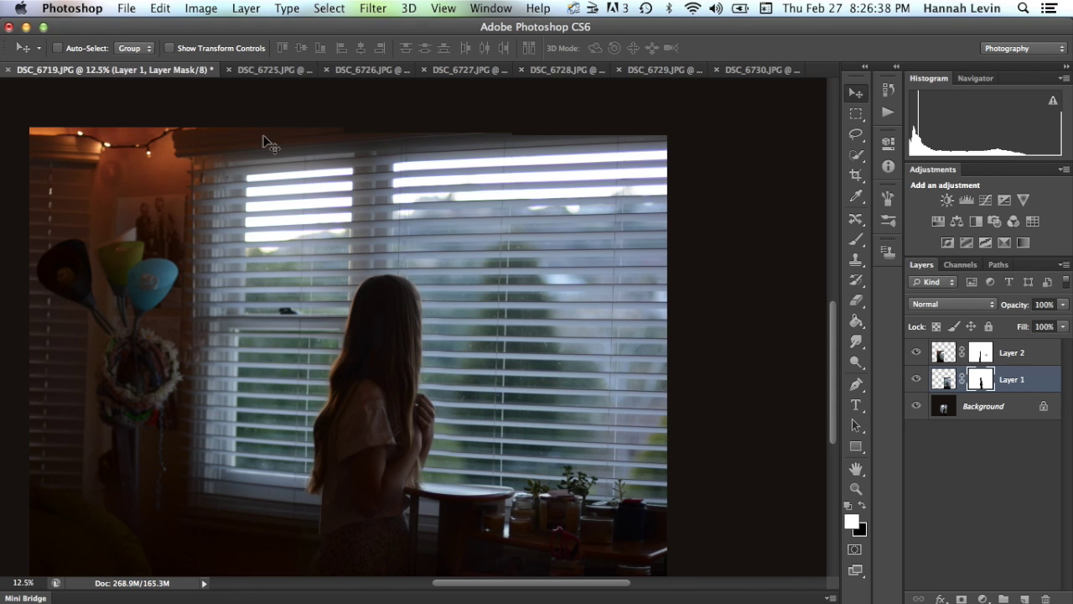
Bring the DSC_6725 photo into the DSC_6719 composite as a new layer and place it above Layer 2.
click(263, 70)
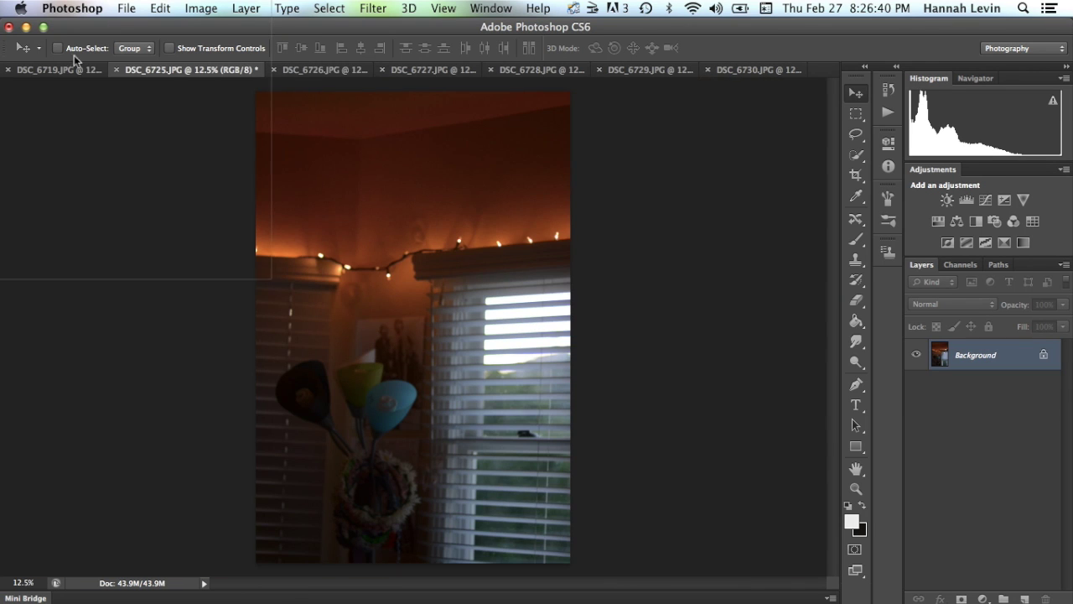
drag(76, 59, 162, 168)
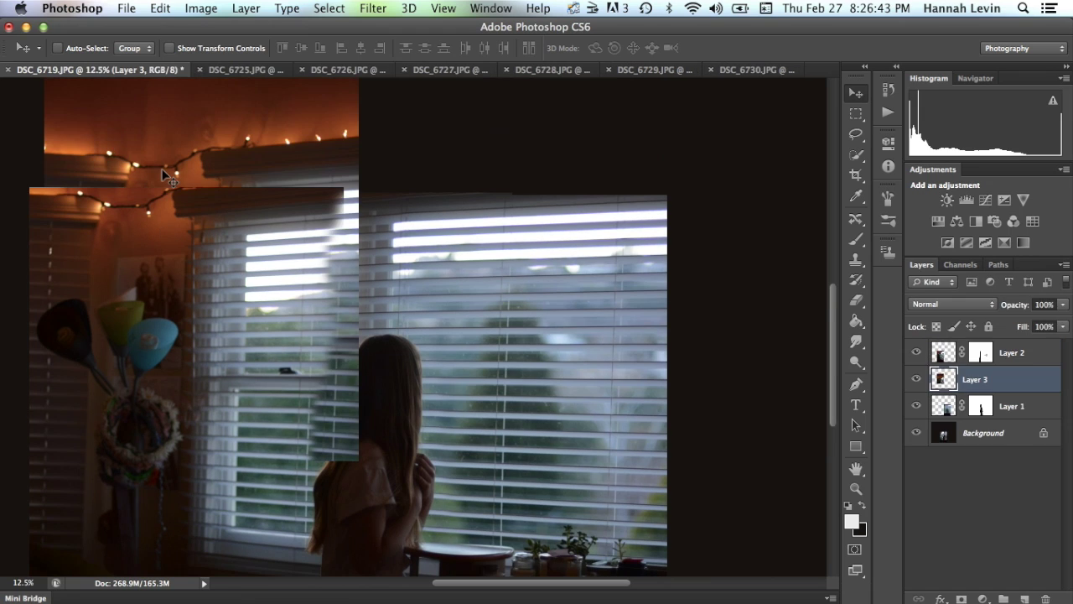
drag(1015, 384, 1013, 349)
Move Layer 3 down and left until its string lights, lamp and window line up with the photos below.
drag(267, 220, 264, 263)
key(shift+Left)
key(shift+Left)
key(shift+Left)
key(shift+Left)
key(shift+Left)
key(shift+Left)
key(shift+Left)
key(shift+Left)
key(shift+Left)
key(shift+Left)
key(shift+Left)
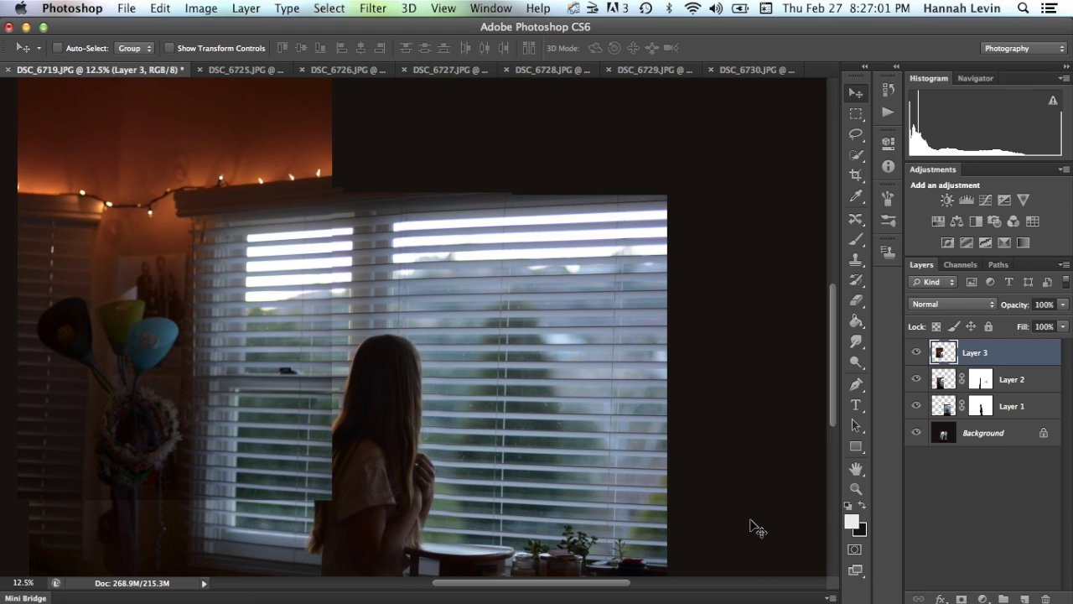
Add a layer mask to Layer 3 and paint black with the Brush over its edge covering the girl's hair and arm.
scroll(809, 469, down, 2)
click(961, 597)
click(856, 238)
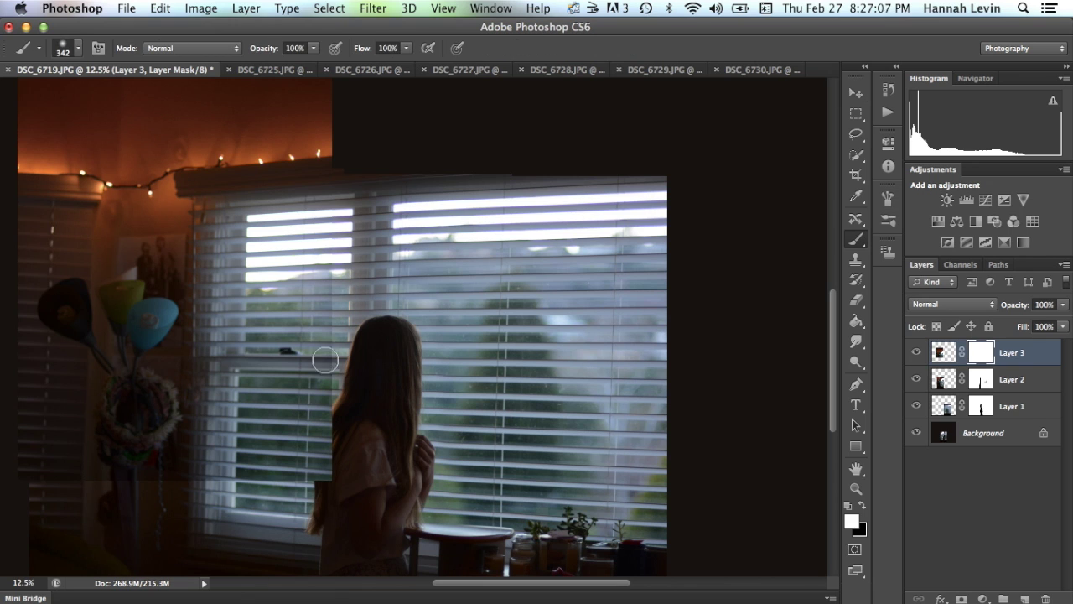
key(x)
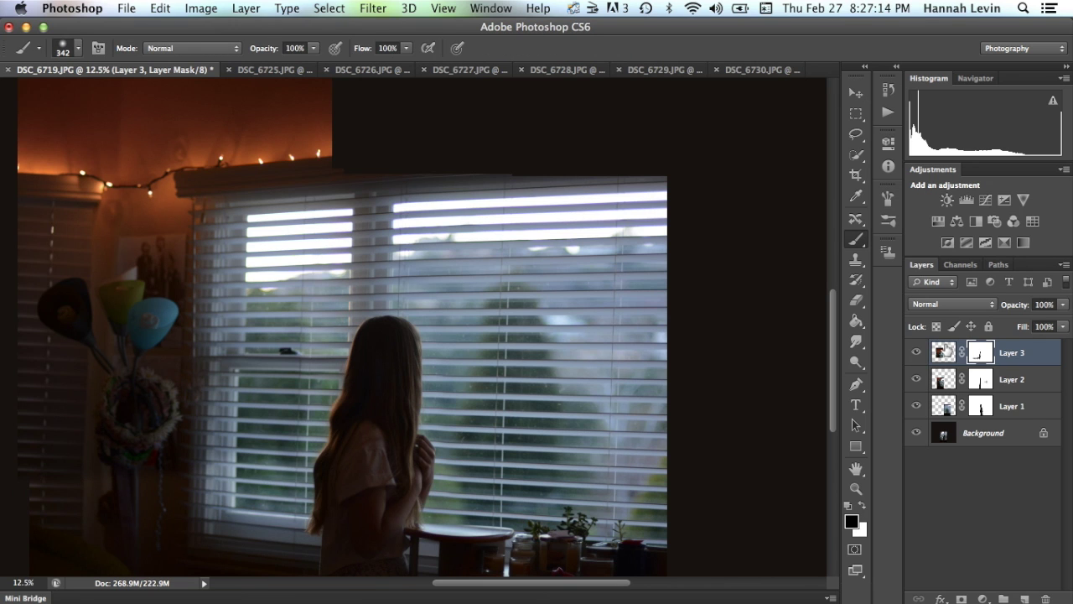
Raise the brightness of Layer 3's image slightly with a Brightness/Contrast adjustment.
click(943, 352)
click(200, 8)
mouse_move(220, 55)
click(385, 62)
mouse_move(631, 249)
mouse_down()
mouse_move(622, 250)
mouse_move(647, 257)
mouse_move(628, 252)
mouse_move(637, 252)
mouse_up()
key(Return)
Switch to the Move tool and close the DSC_6725 photo.
key(v)
click(184, 69)
click(117, 69)
Bring the DSC_6726 photo into the DSC_6719 composite as a new layer roughly over the window's upper middle.
click(243, 70)
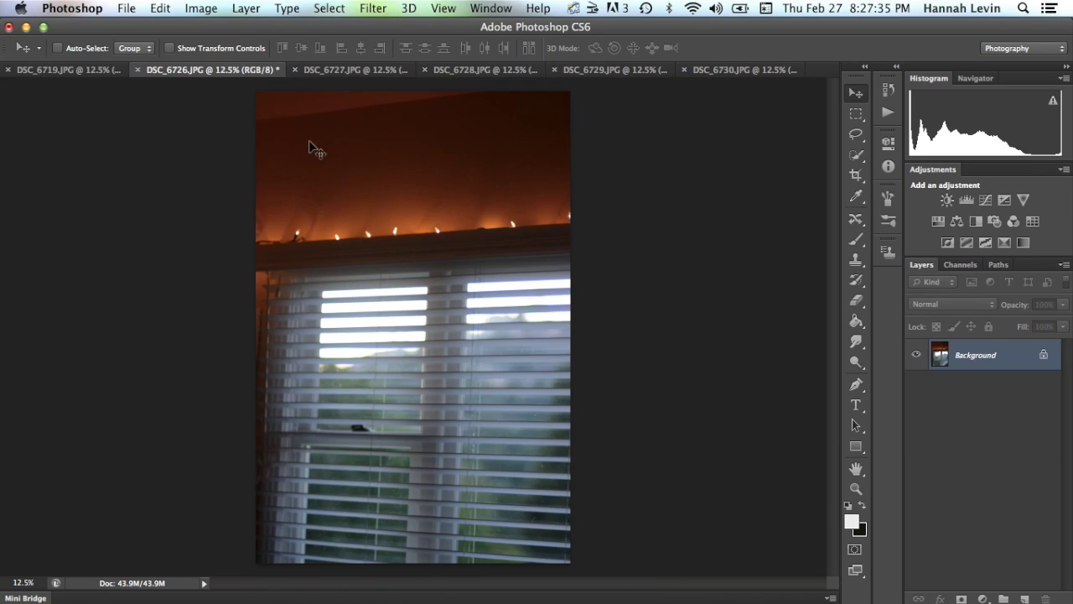
drag(352, 217, 344, 193)
drag(339, 266, 283, 216)
drag(472, 332, 396, 292)
Nudge Layer 4 down and left to line up its window frame and string lights with the photos below.
key(Down)
key(Down)
key(Down)
key(Down)
key(Down)
key(Down)
key(Down)
key(Down)
key(Left)
key(Left)
key(Left)
key(Left)
key(Left)
key(Left)
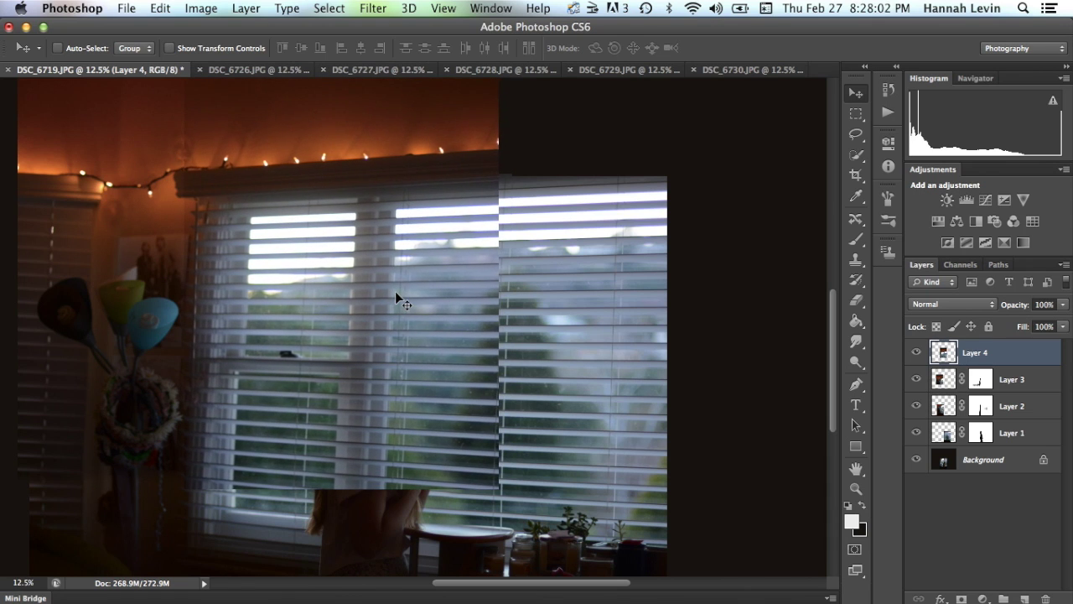
Nudge Layer 4 to the right and fine-tune its brightness with a Brightness/Contrast adjustment.
key(Right)
key(shift+Right)
key(shift+Right)
click(203, 8)
mouse_move(227, 57)
click(376, 89)
drag(862, 309, 863, 297)
click(1027, 175)
Nudge Layer 4 upward to line up its blinds and window frame with the photos below.
key(shift+Up)
key(shift+Up)
key(shift+Up)
key(shift+Up)
key(shift+Up)
key(shift+Up)
key(shift+Up)
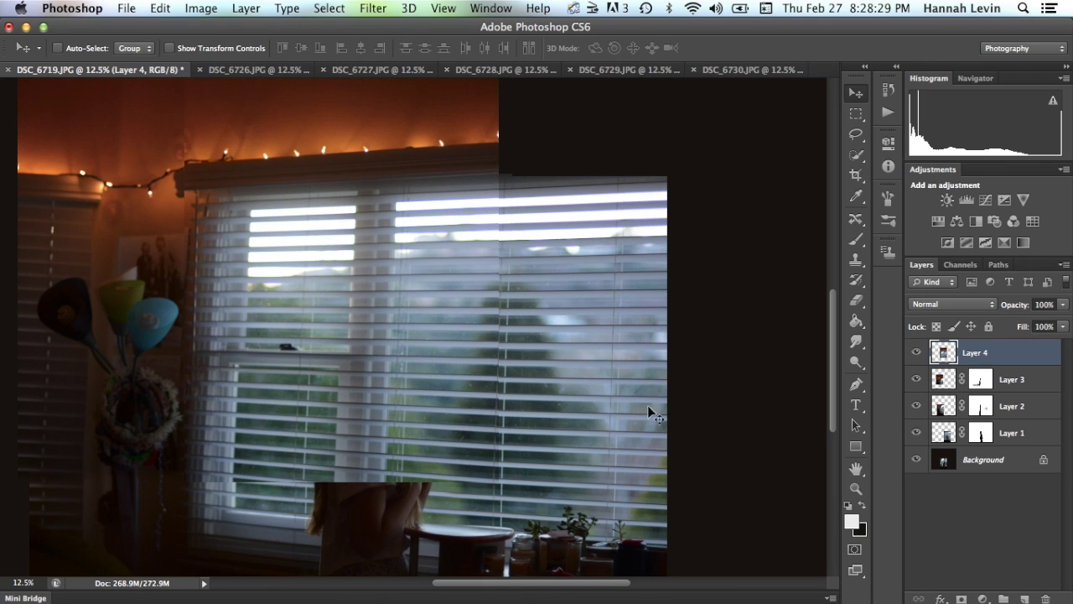
Align Layer 4 by nudging it left at 53% opacity, and restore its opacity to 100%.
key(5)
key(3)
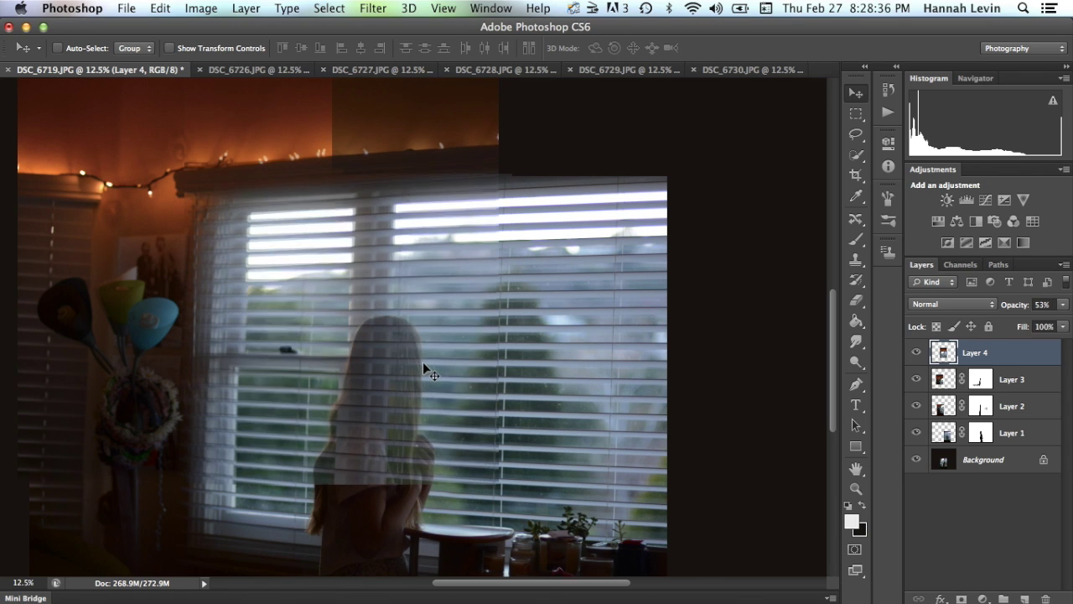
key(shift+Left)
key(shift+Left)
key(shift+Left)
key(shift+Left)
key(shift+Left)
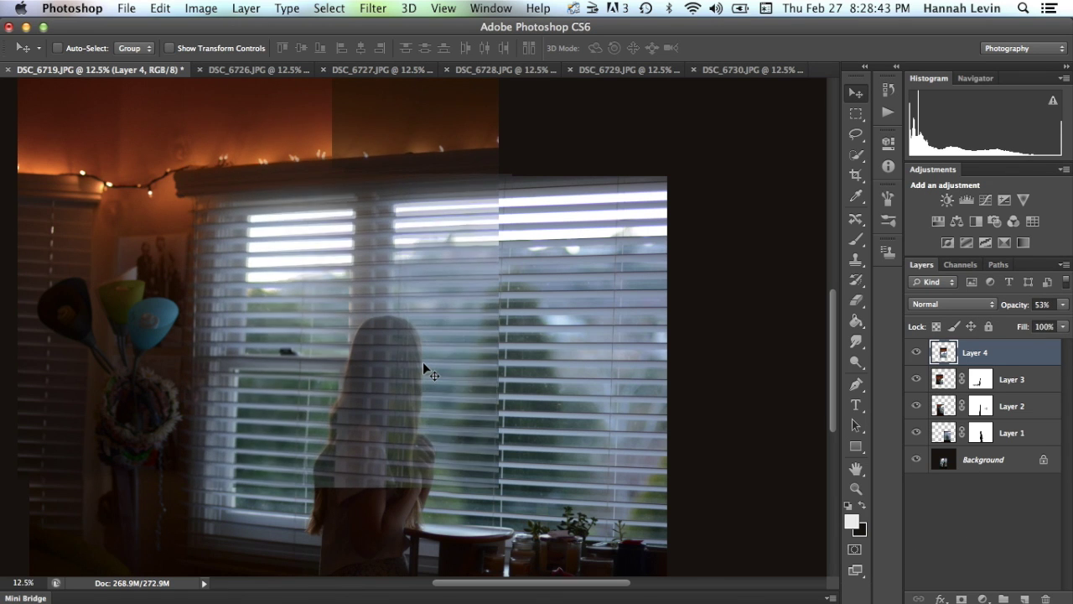
click(1063, 305)
drag(1025, 326, 1065, 326)
Add a layer mask to Layer 4 and paint black on it to reveal the girl and blend the surrounding blinds.
click(962, 598)
click(856, 239)
mouse_move(494, 202)
mouse_down()
mouse_move(481, 240)
mouse_move(400, 207)
mouse_move(294, 259)
mouse_move(252, 216)
mouse_move(177, 457)
mouse_up()
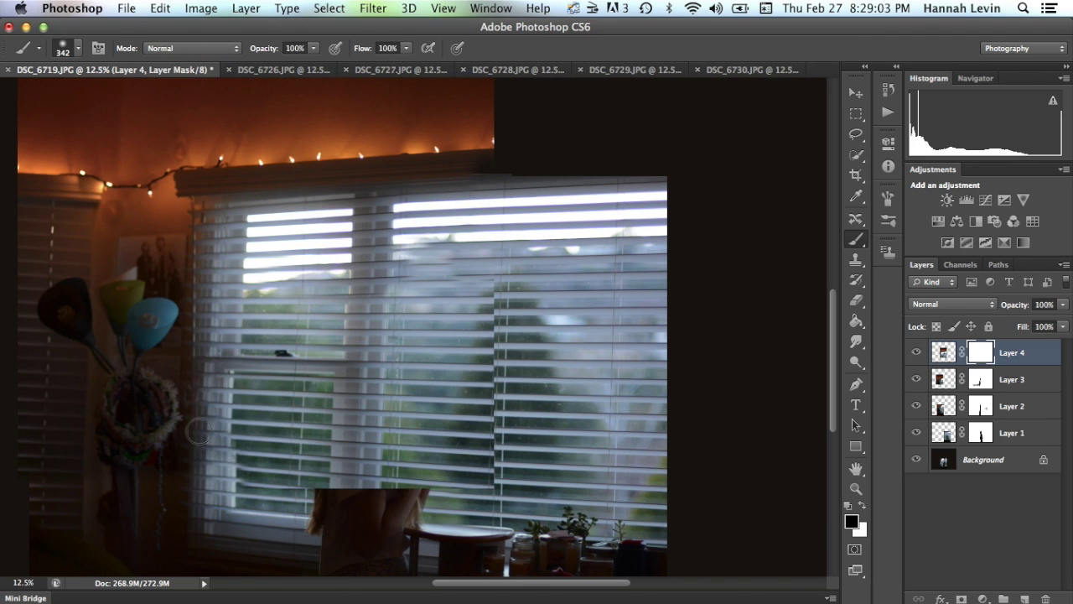
mouse_move(198, 431)
mouse_down()
mouse_move(215, 362)
mouse_move(260, 429)
mouse_move(238, 270)
mouse_move(276, 219)
mouse_move(364, 394)
mouse_move(374, 242)
mouse_move(435, 297)
mouse_move(434, 259)
mouse_up()
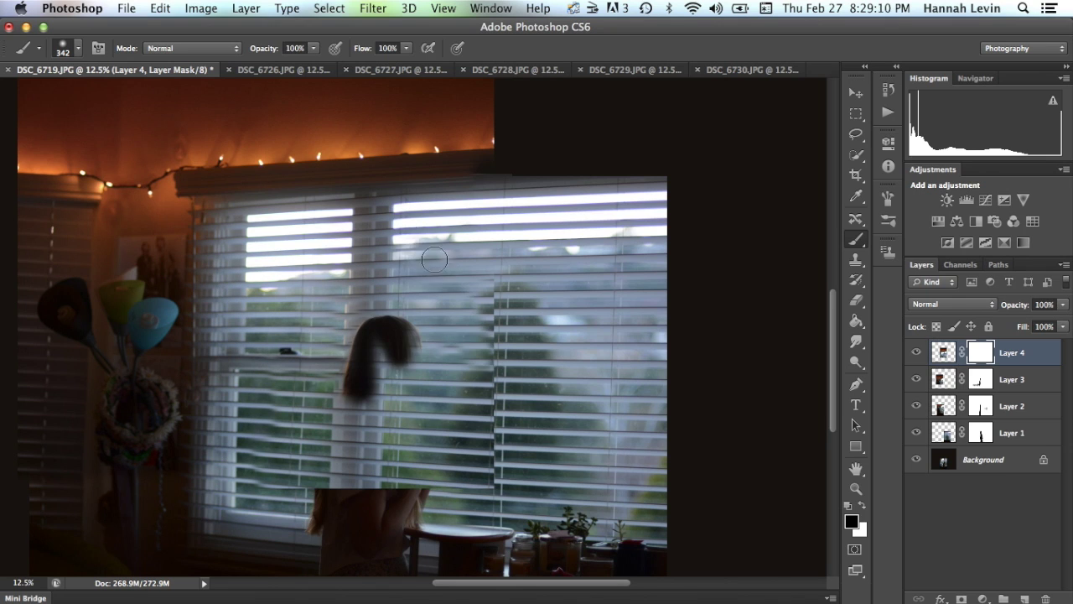
mouse_move(406, 337)
mouse_down()
mouse_move(509, 391)
mouse_move(401, 478)
mouse_move(369, 360)
mouse_move(302, 420)
mouse_move(312, 447)
mouse_up()
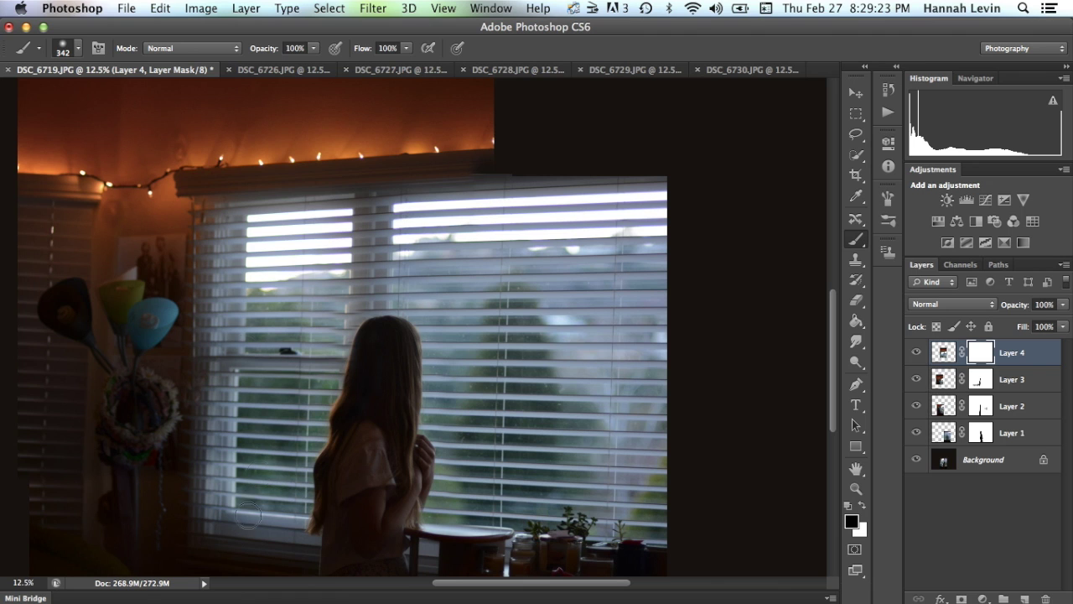
Switch to the Move tool, close the DSC_6726 photo and bring up DSC_6727.
click(857, 91)
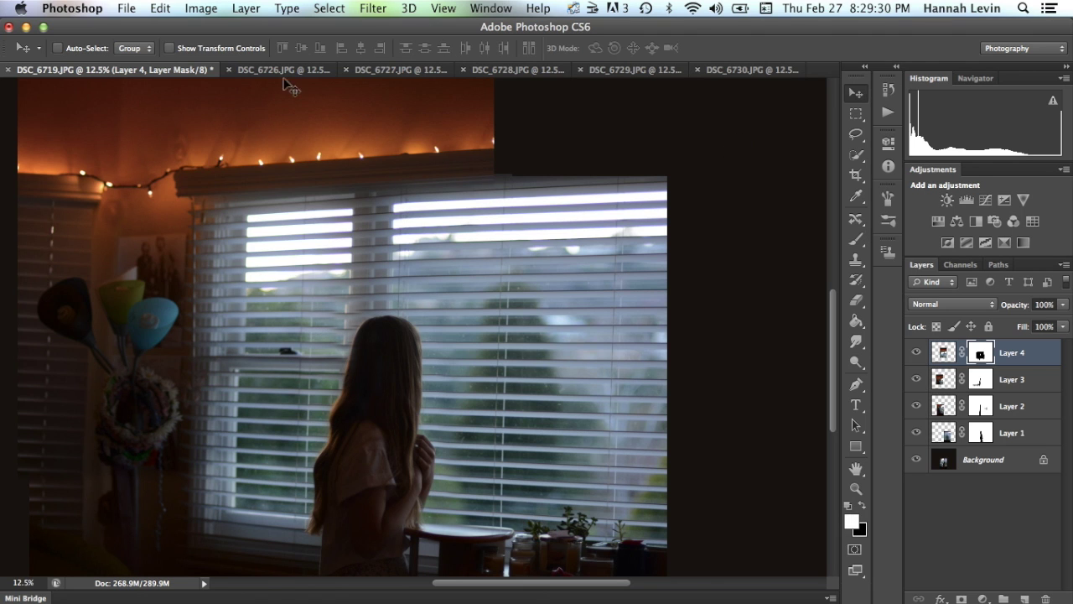
click(283, 70)
key(super+w)
scroll(370, 290, down, 1)
click(251, 70)
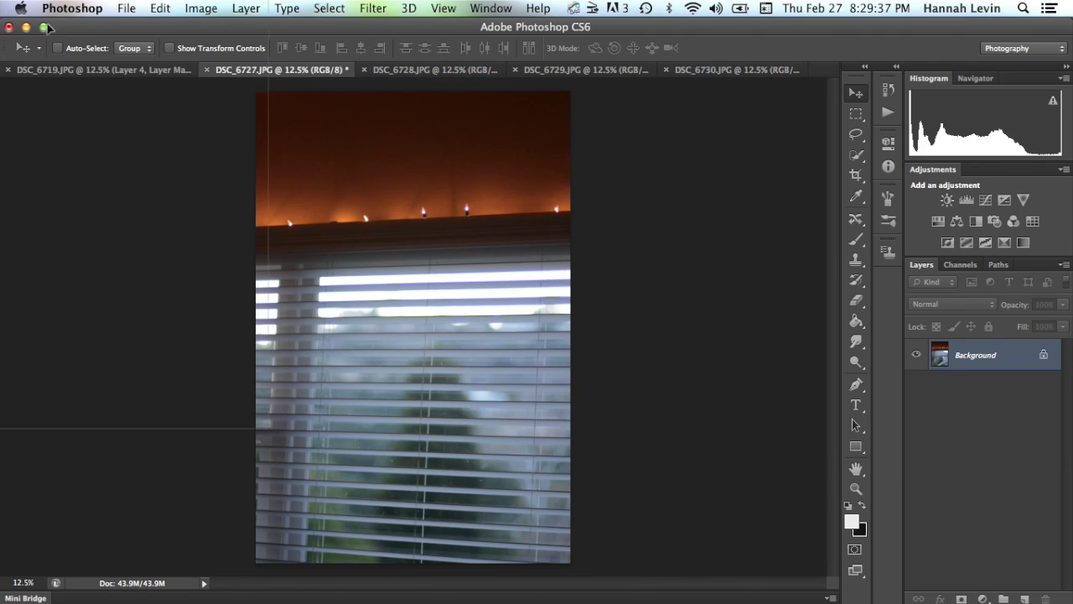
Bring the DSC_6727 photo into the DSC_6719 composite as a new layer over the window's upper right part.
drag(46, 28, 437, 166)
scroll(426, 197, up, 1)
drag(398, 289, 441, 168)
drag(441, 167, 384, 174)
Align Layer 5's window frame and blinds at 58% opacity, and restore its opacity to 100%.
key(5)
key(8)
drag(398, 355, 398, 350)
key(Left)
key(Left)
drag(1063, 305, 1064, 320)
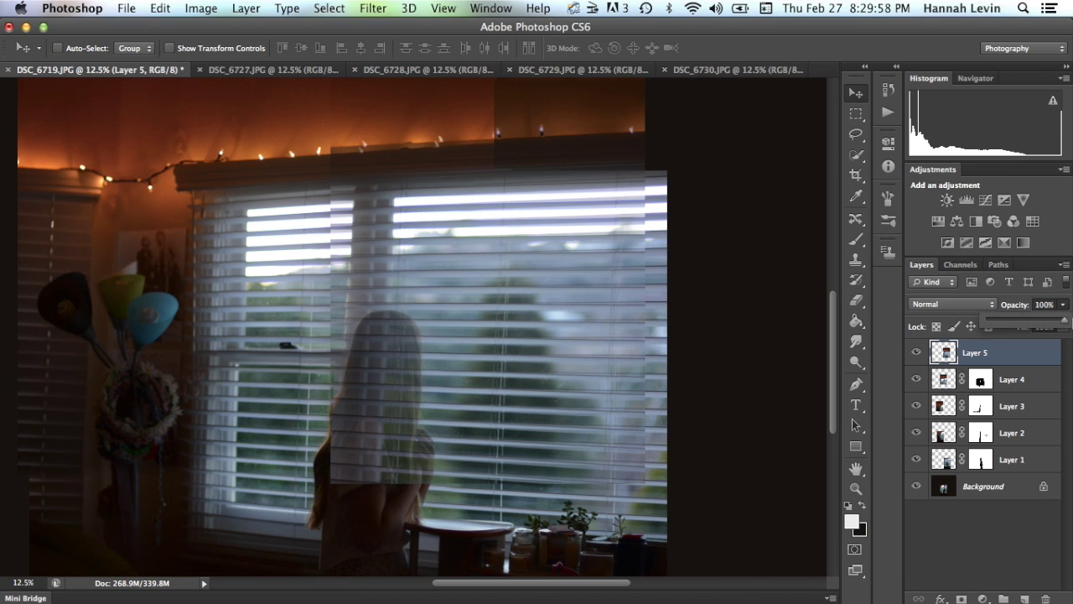
Skew the top of Layer 5 slightly to the left and nudge the layer down to match the string lights and valance.
click(160, 9)
mouse_move(327, 355)
click(373, 400)
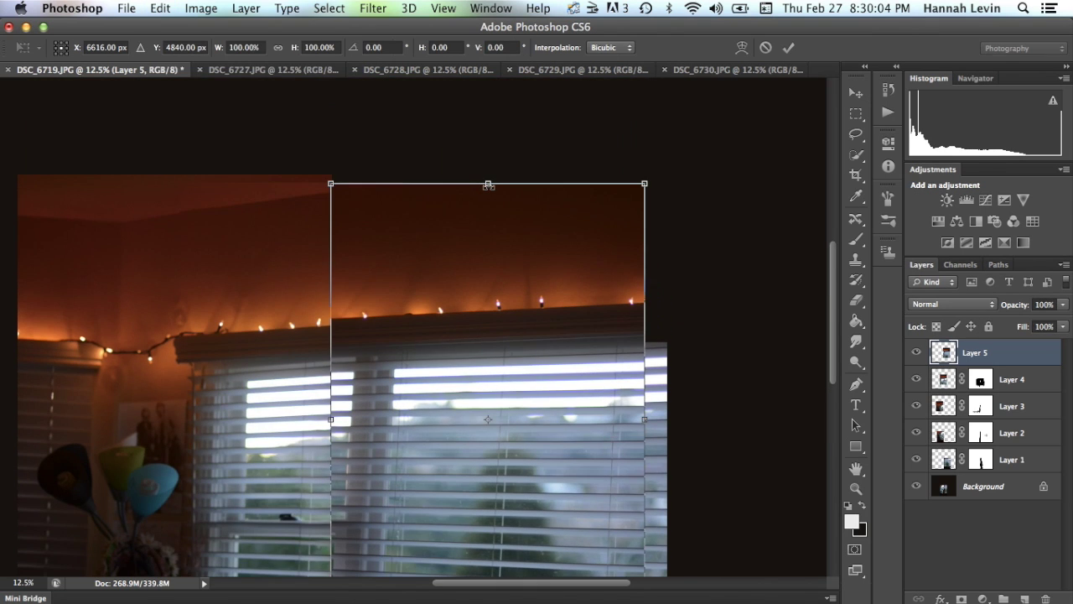
drag(488, 185, 485, 184)
scroll(484, 186, down, 3)
key(Return)
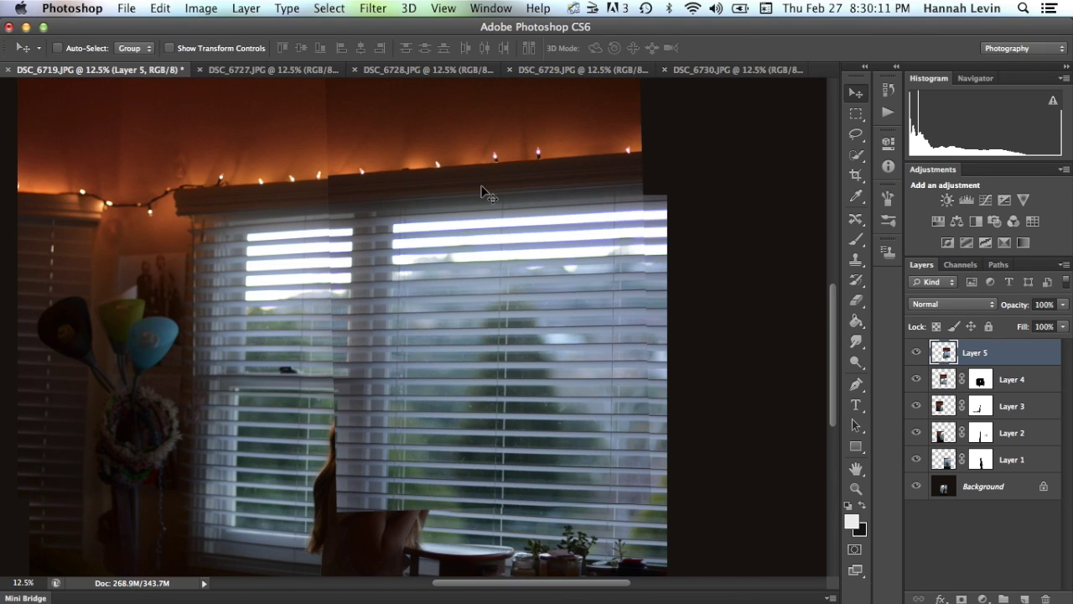
key(Down)
key(Down)
key(Down)
key(Down)
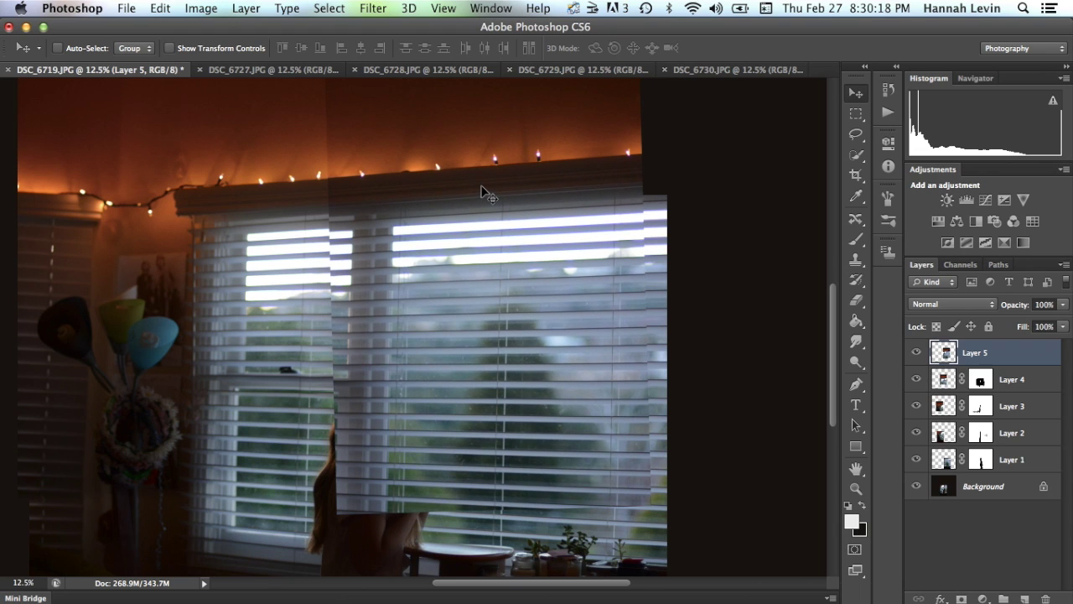
Rotate Layer 5 about 0.75° clockwise to match the valance and blinds.
click(159, 8)
mouse_move(246, 357)
click(399, 400)
scroll(436, 239, up, 3)
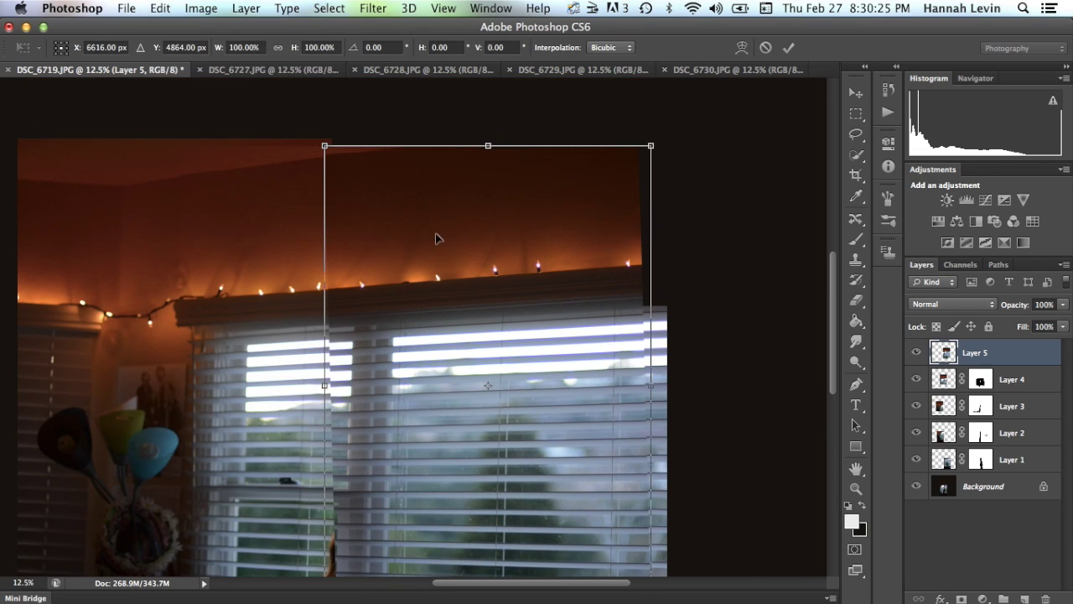
drag(494, 130, 508, 135)
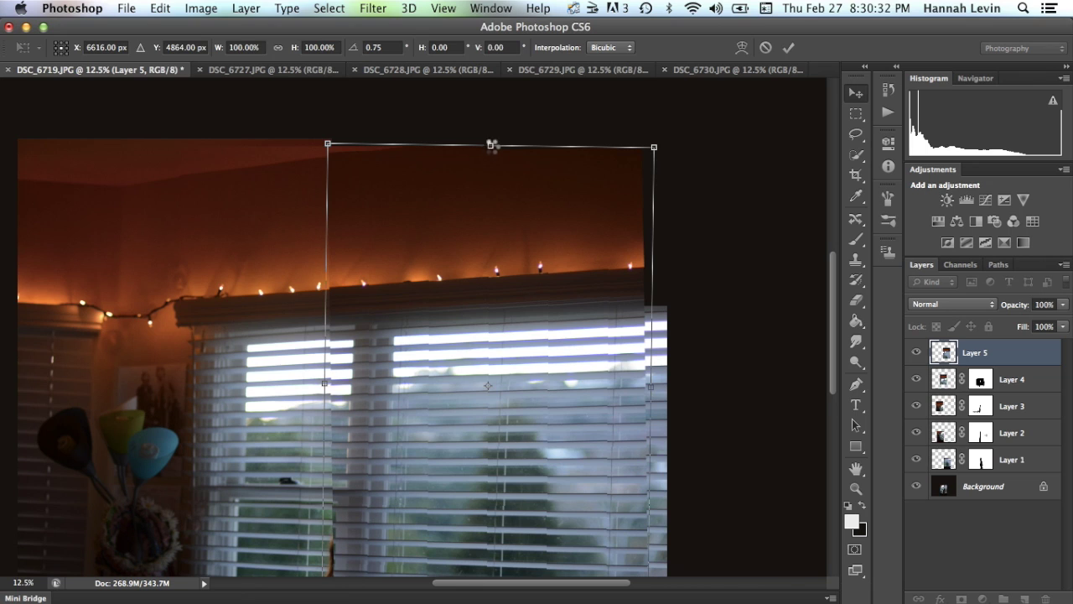
key(Return)
scroll(492, 156, down, 2)
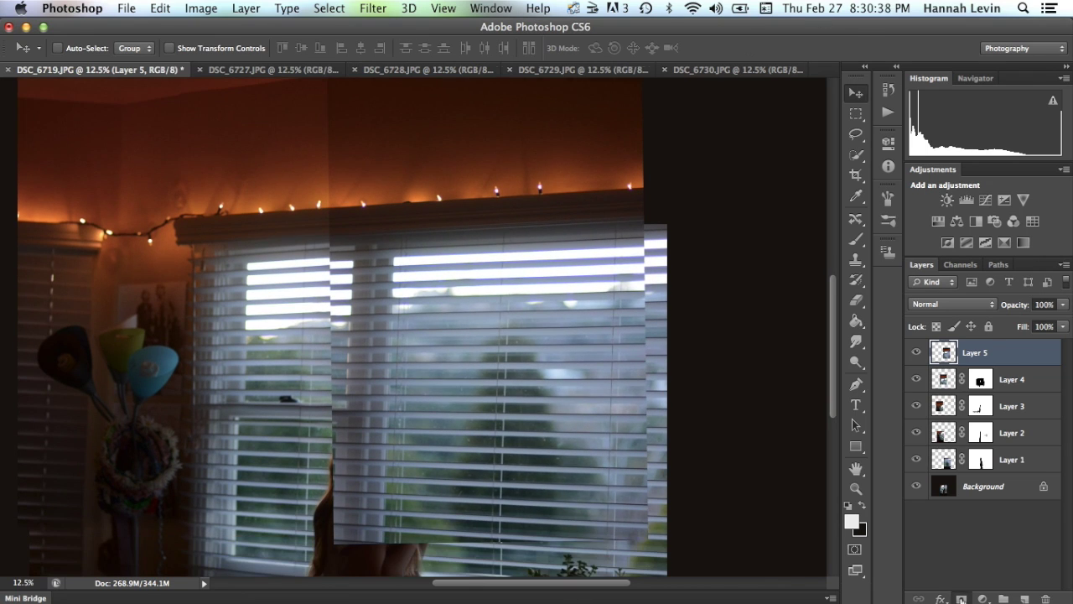
Add a layer mask to Layer 5 and paint black on it to reveal the girl and blend the blinds and edges.
click(961, 599)
key(b)
mouse_move(641, 402)
mouse_down()
mouse_move(628, 373)
mouse_move(469, 470)
mouse_move(327, 503)
mouse_move(397, 430)
mouse_up()
drag(331, 354, 340, 260)
scroll(327, 218, up, 2)
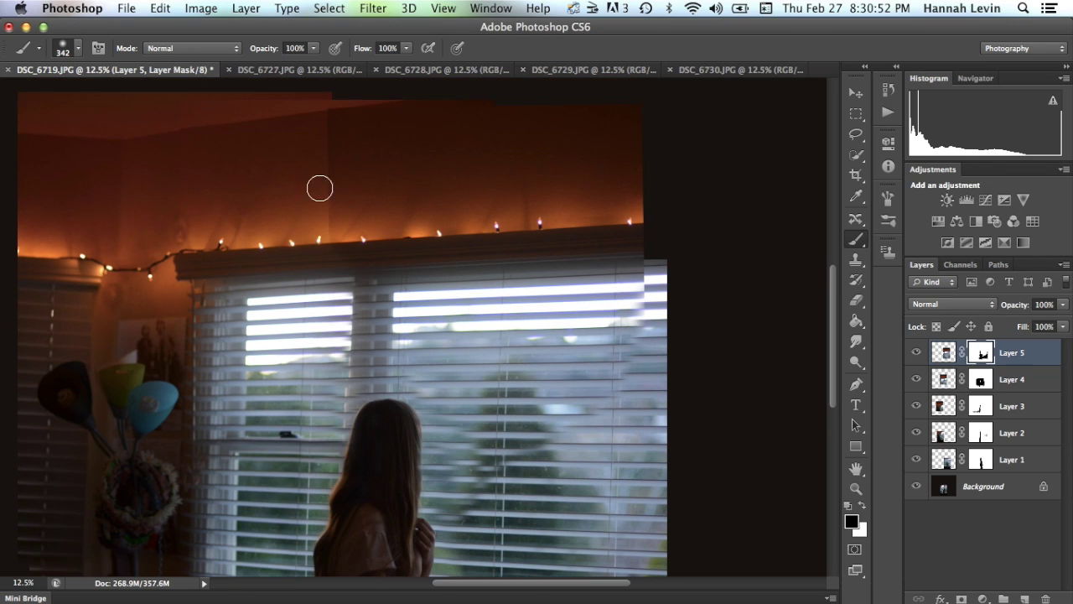
scroll(465, 98, down, 4)
mouse_move(637, 234)
mouse_down()
mouse_move(606, 218)
mouse_move(532, 208)
mouse_move(349, 219)
mouse_move(358, 265)
mouse_up()
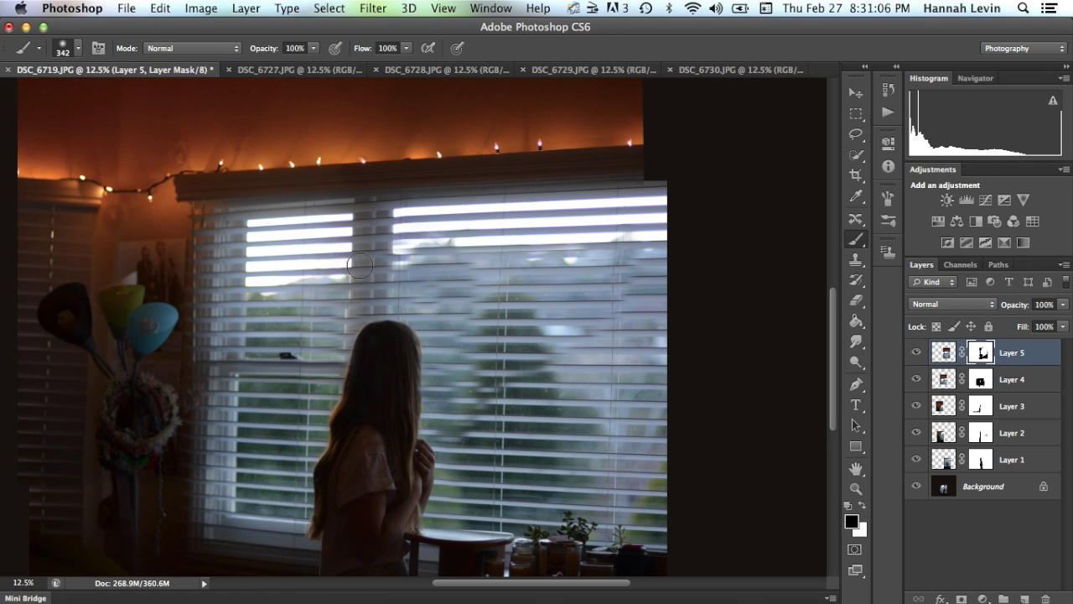
mouse_move(424, 236)
mouse_down()
mouse_move(503, 369)
mouse_move(583, 267)
mouse_up()
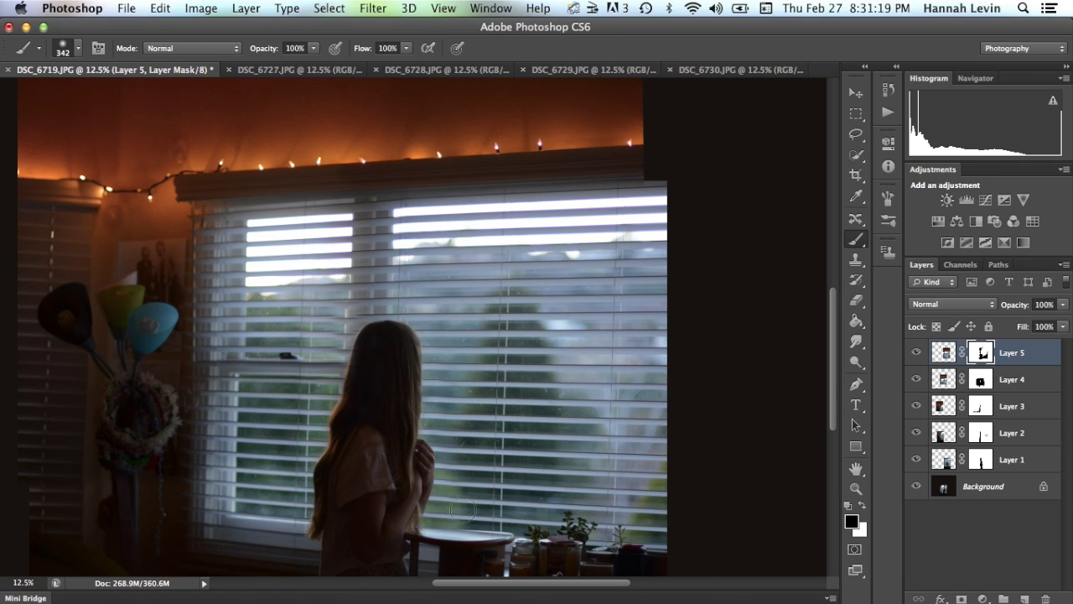
Refine Layer 4's mask around the girl's head to clean up the mismatched blinds.
key(alt+bracketleft)
scroll(373, 395, up, 5)
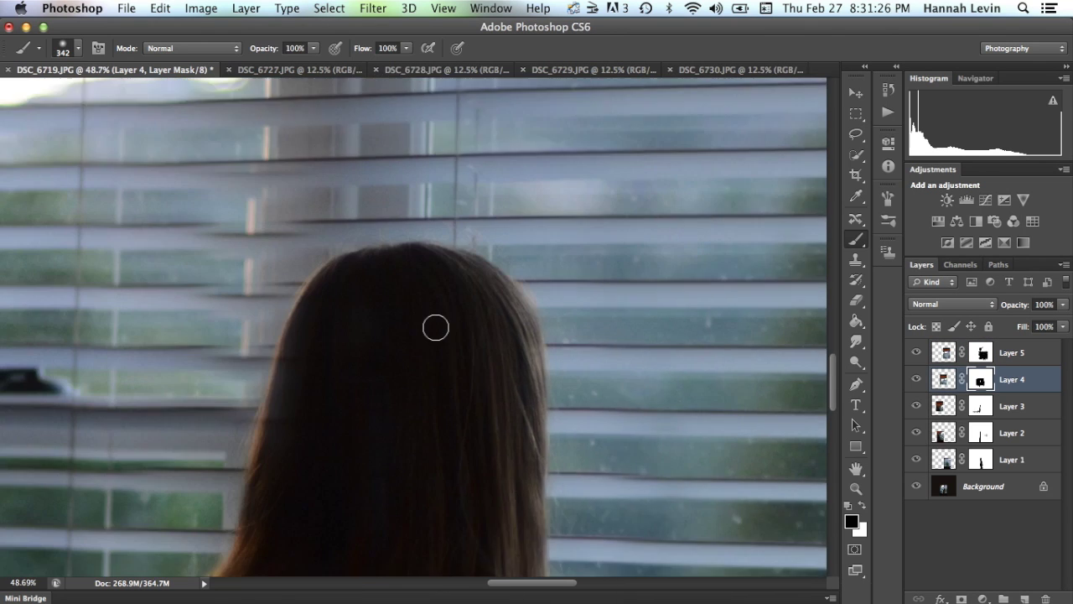
scroll(239, 179, down, 3)
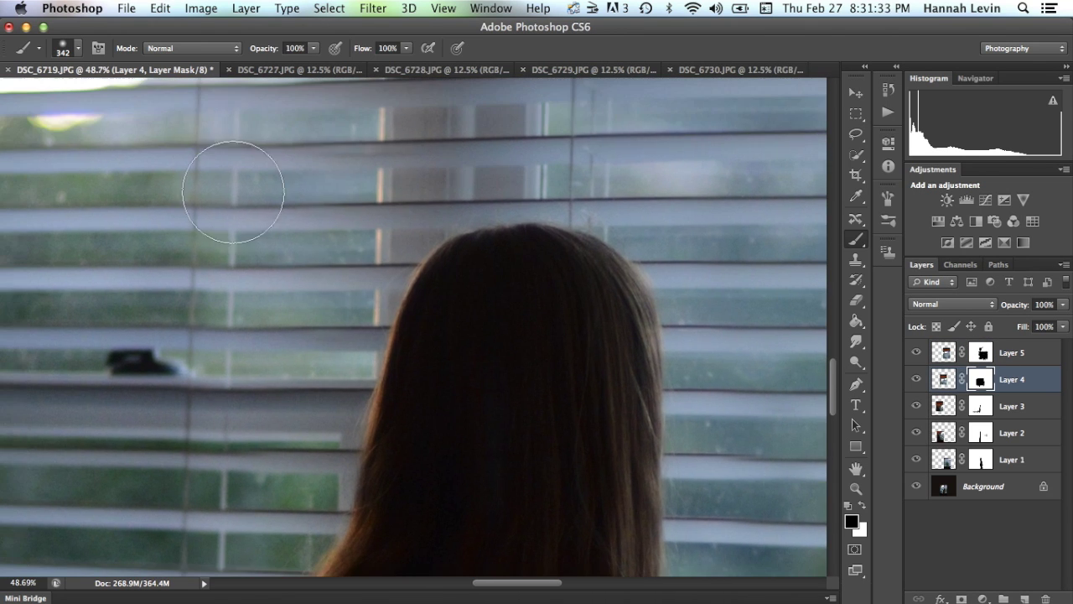
Examine the whole blended composite for visible seams and uneven outer edges.
scroll(338, 336, down, 3)
scroll(339, 336, down, 3)
scroll(339, 336, up, 5)
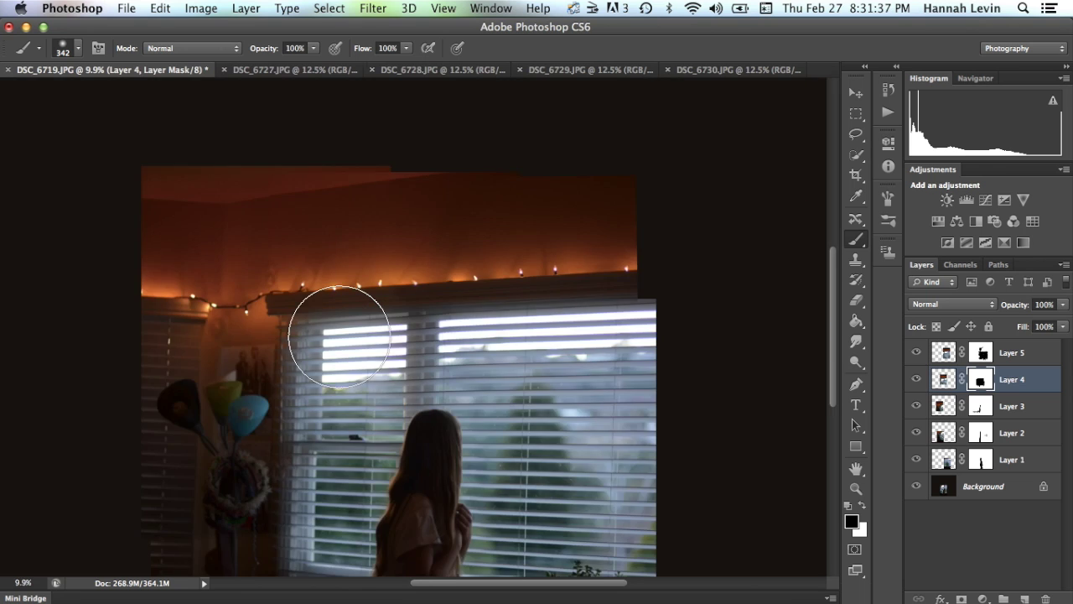
scroll(339, 336, down, 5)
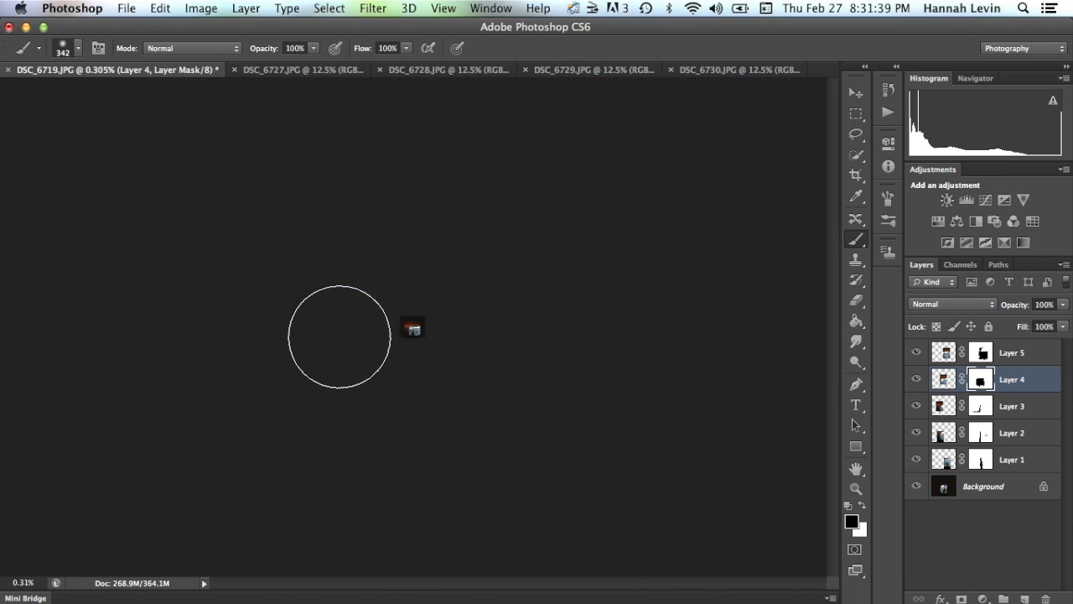
scroll(338, 336, up, 3)
scroll(339, 336, up, 4)
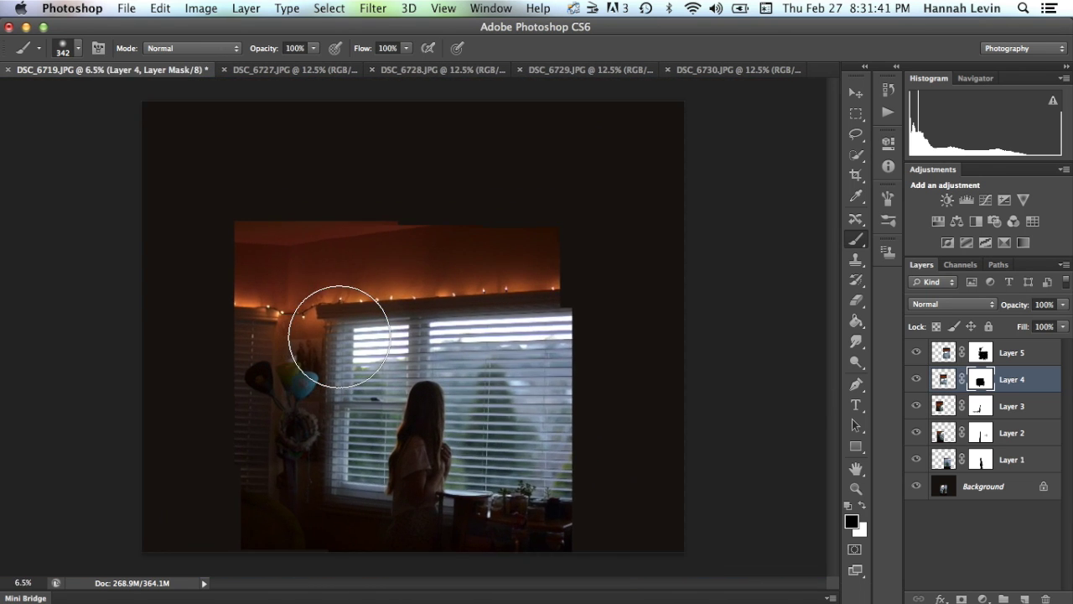
scroll(338, 336, down, 3)
scroll(339, 337, right, 1)
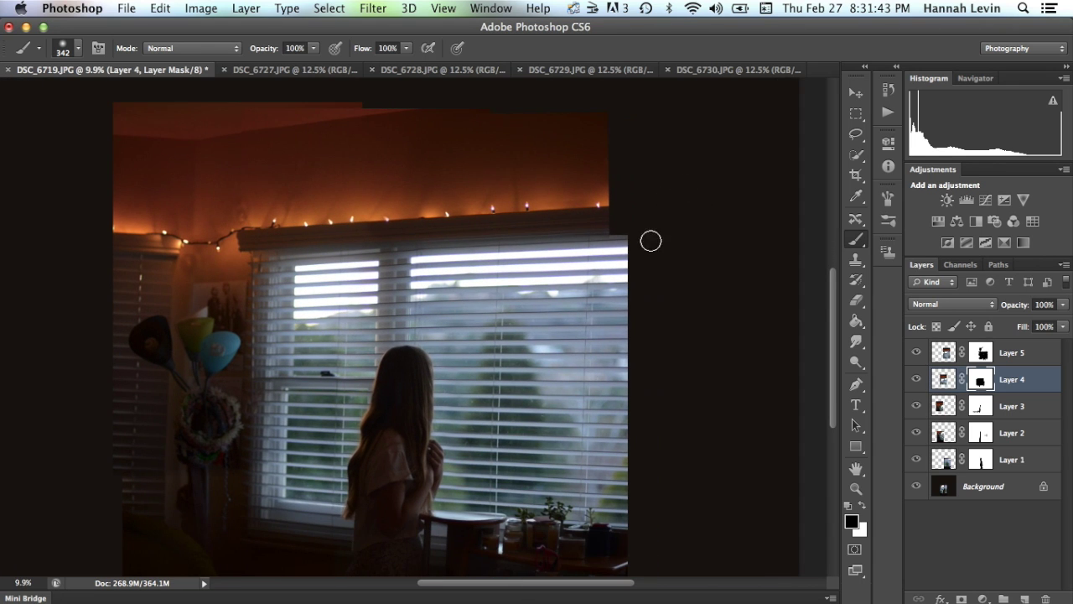
scroll(643, 319, down, 1)
Crop the composite around the girl and window, from just above the string lights and within the uneven side edges.
click(856, 175)
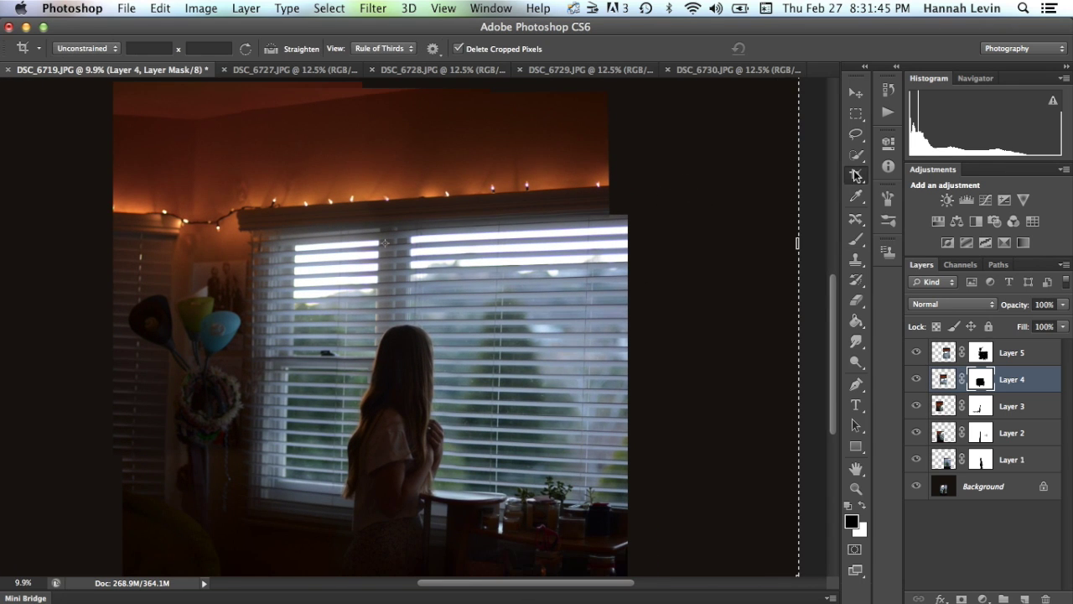
scroll(462, 217, up, 8)
scroll(462, 217, up, 3)
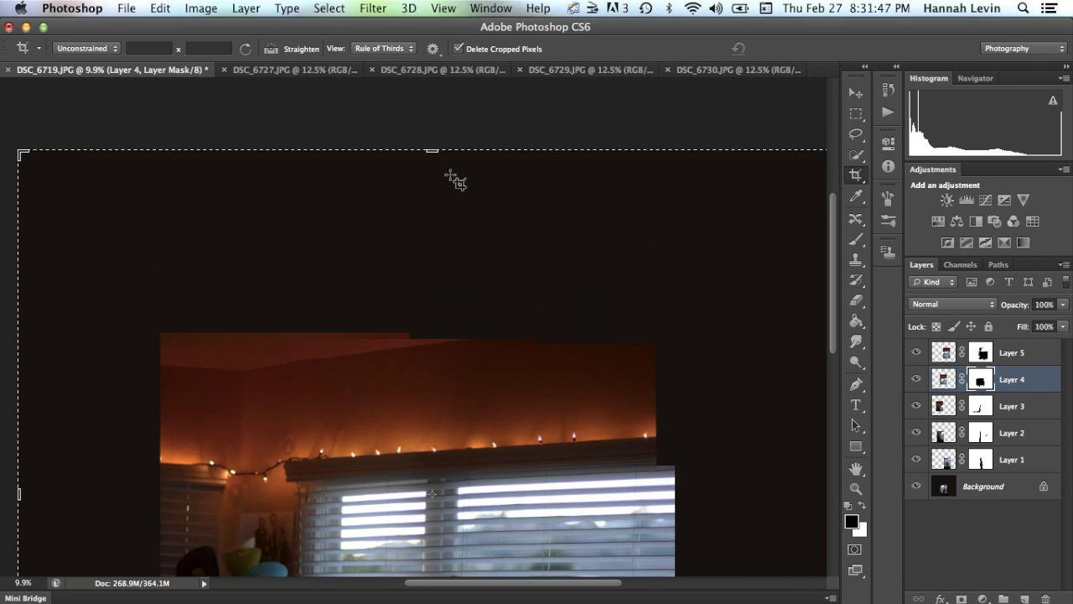
drag(432, 152, 436, 249)
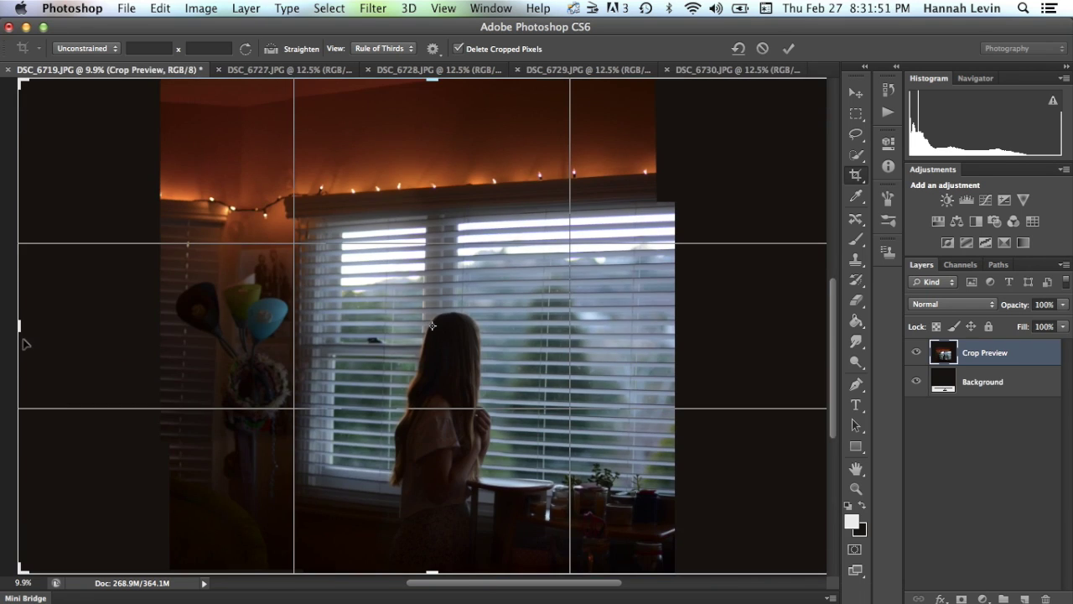
drag(19, 326, 97, 332)
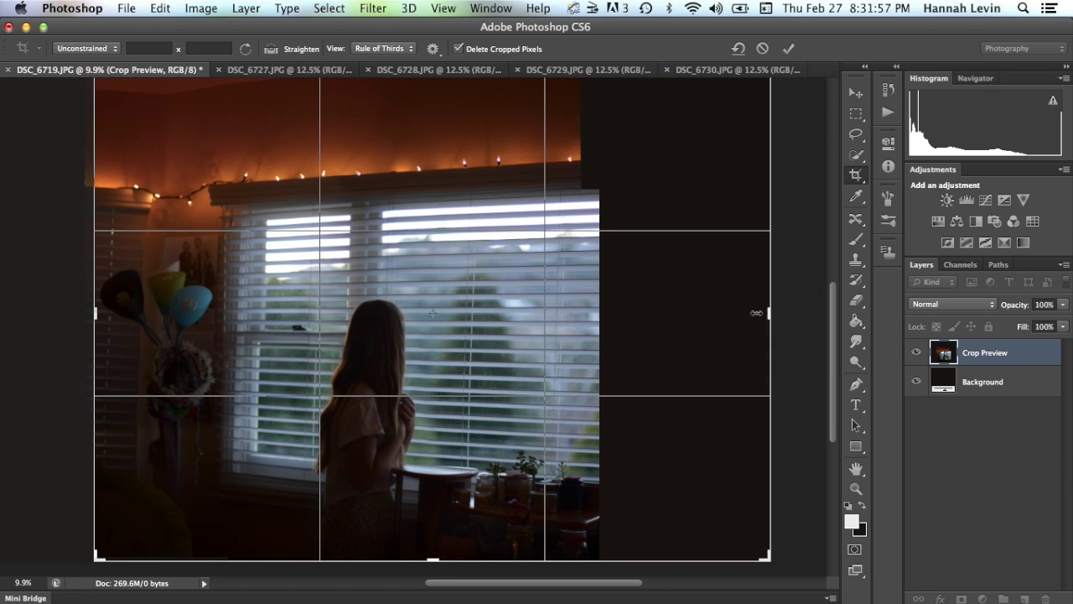
drag(757, 313, 705, 303)
drag(163, 317, 202, 313)
drag(661, 314, 632, 312)
scroll(543, 274, up, 4)
drag(431, 210, 433, 254)
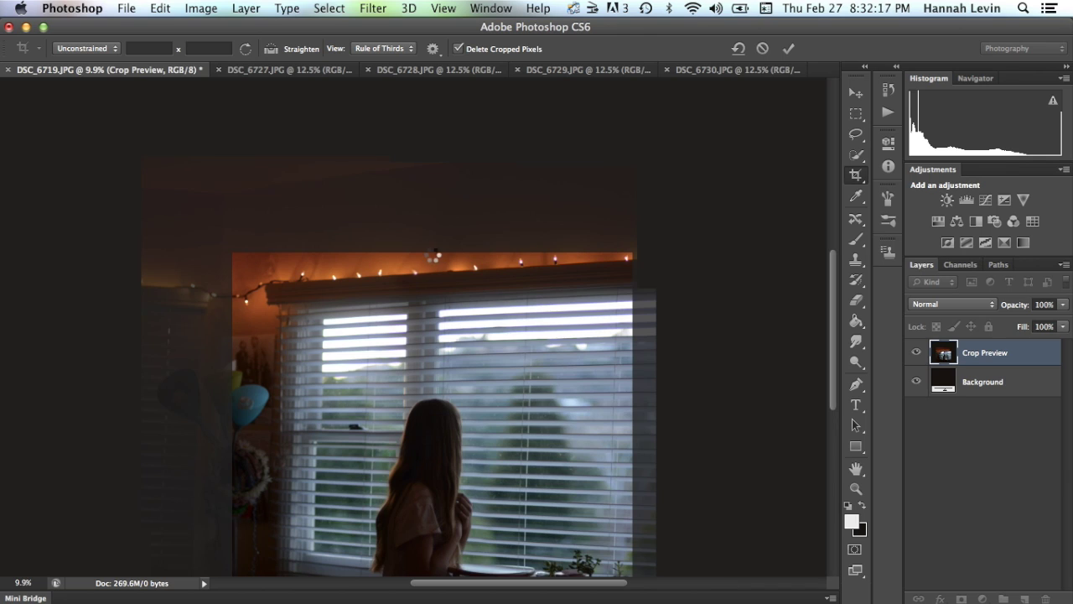
key(Return)
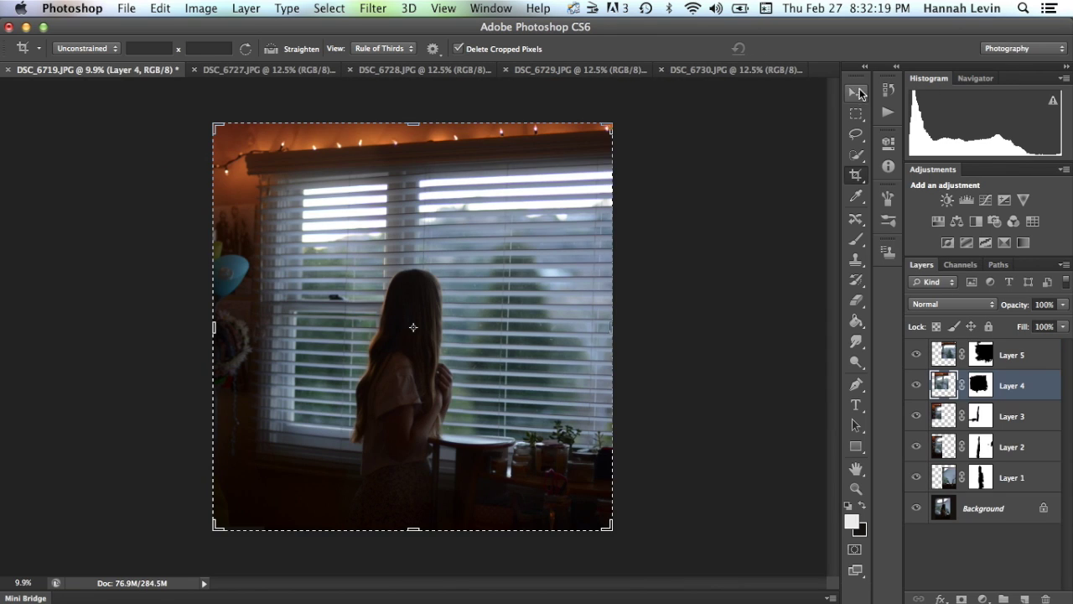
click(856, 94)
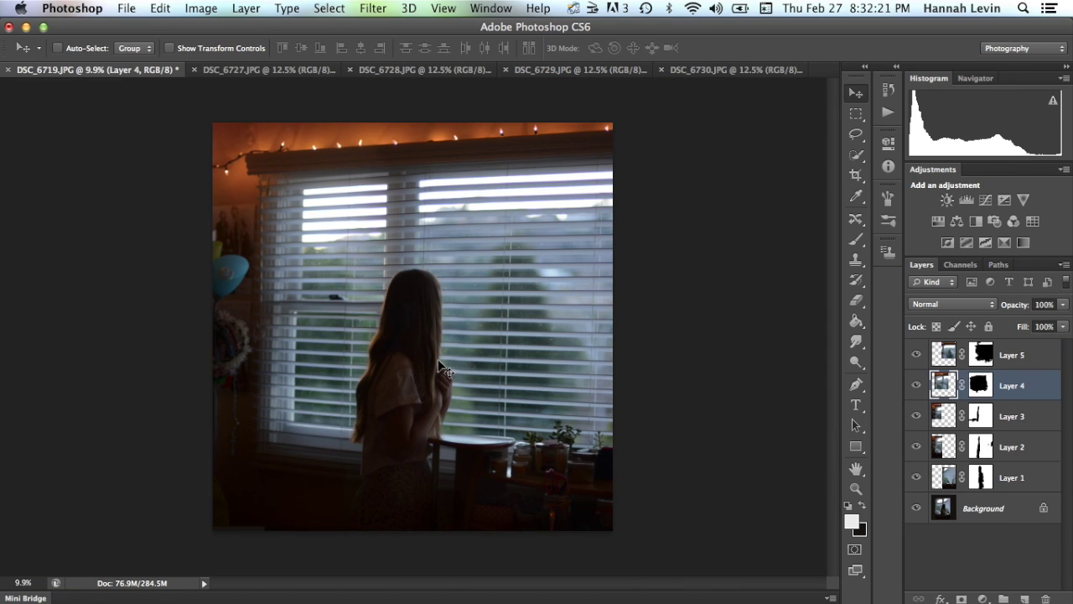
Start a second crop to trim the uneven strip along the composite's bottom edge.
scroll(207, 308, up, 3)
scroll(207, 307, left, 4)
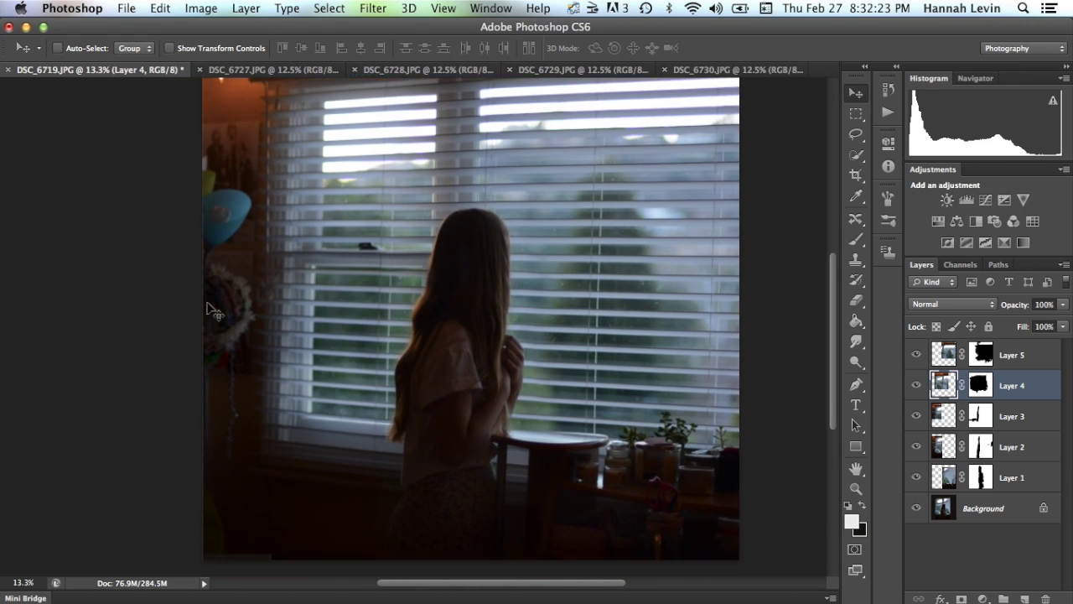
scroll(207, 308, right, 5)
scroll(755, 471, down, 3)
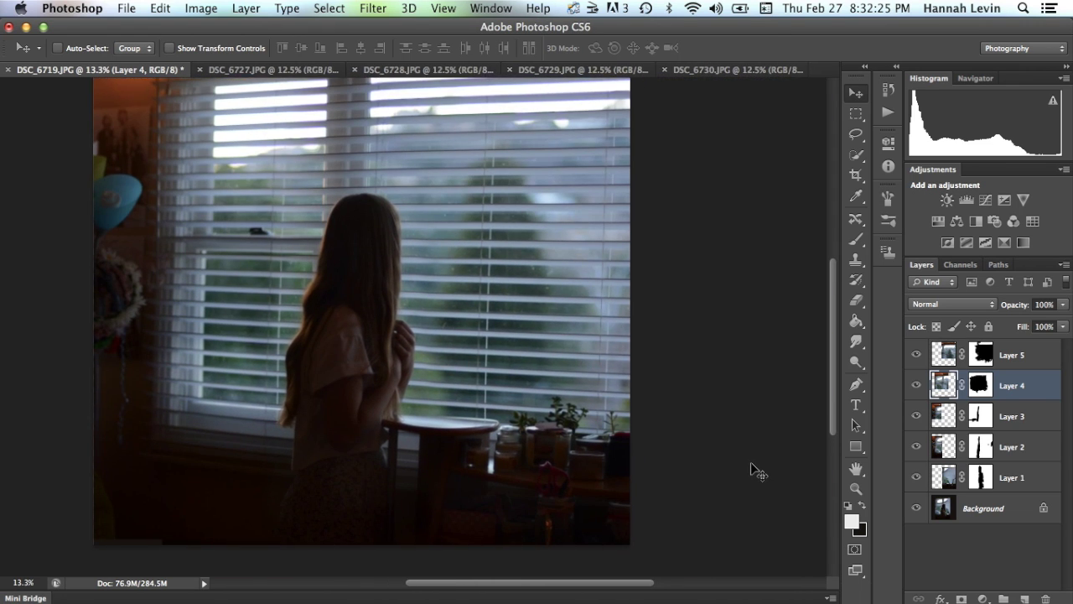
scroll(615, 429, down, 2)
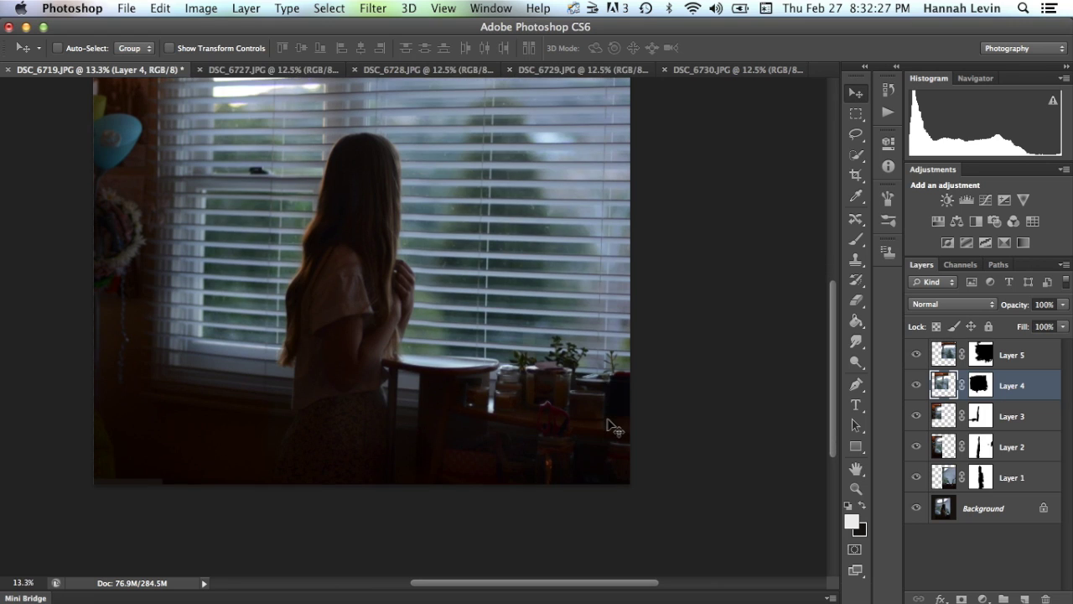
scroll(614, 430, up, 4)
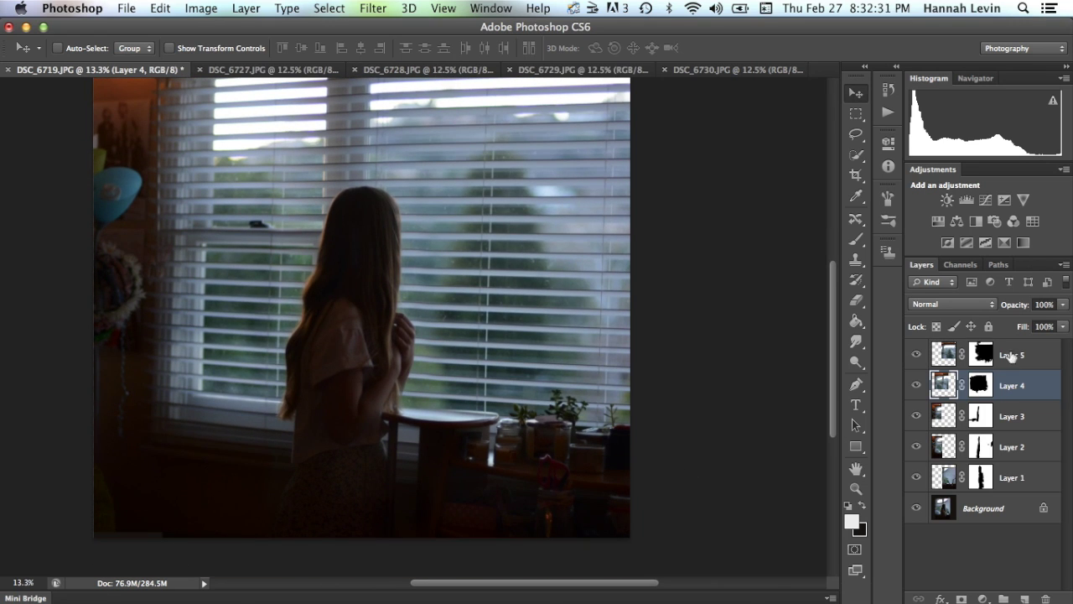
click(857, 177)
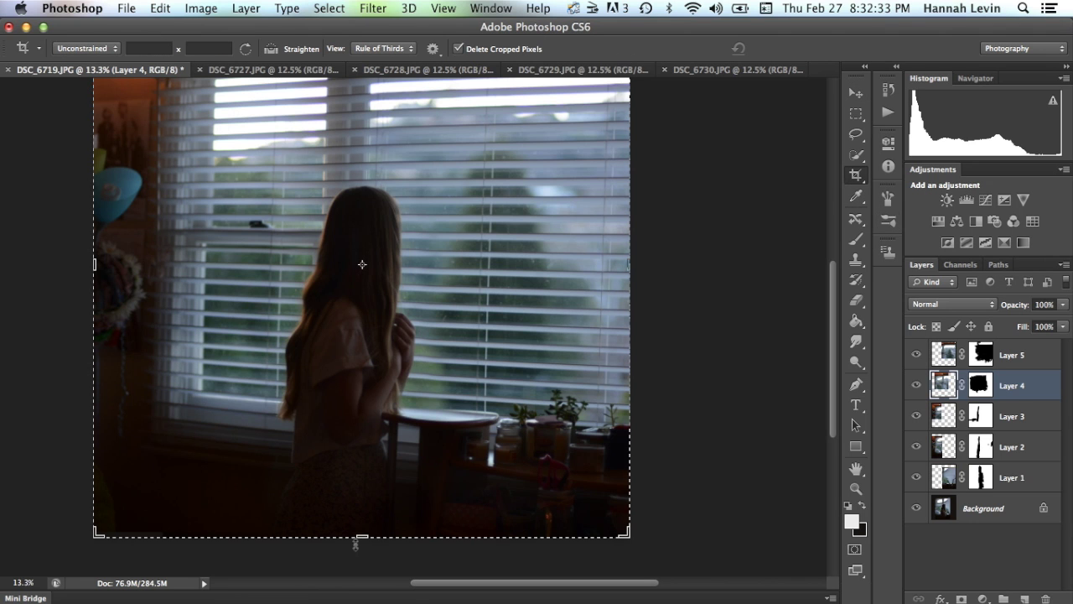